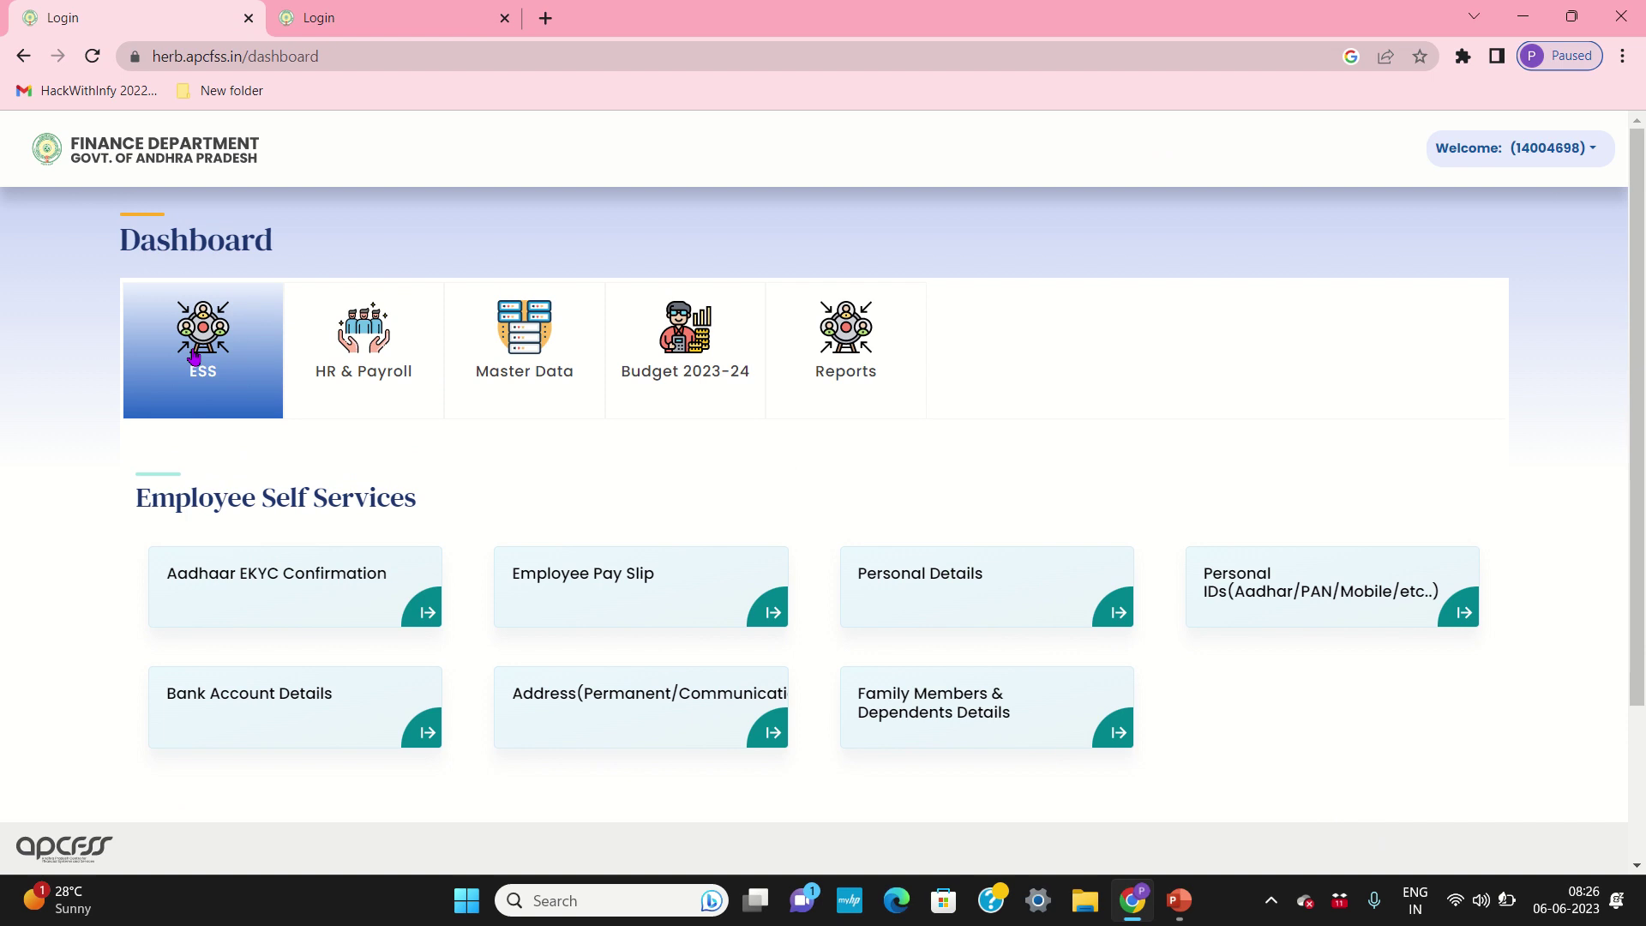
Open the Supplementary Pay Bill service from the Pay Bill Submission section of HR & Payroll.
{"action": "left_click", "coordinate": [367, 363]}
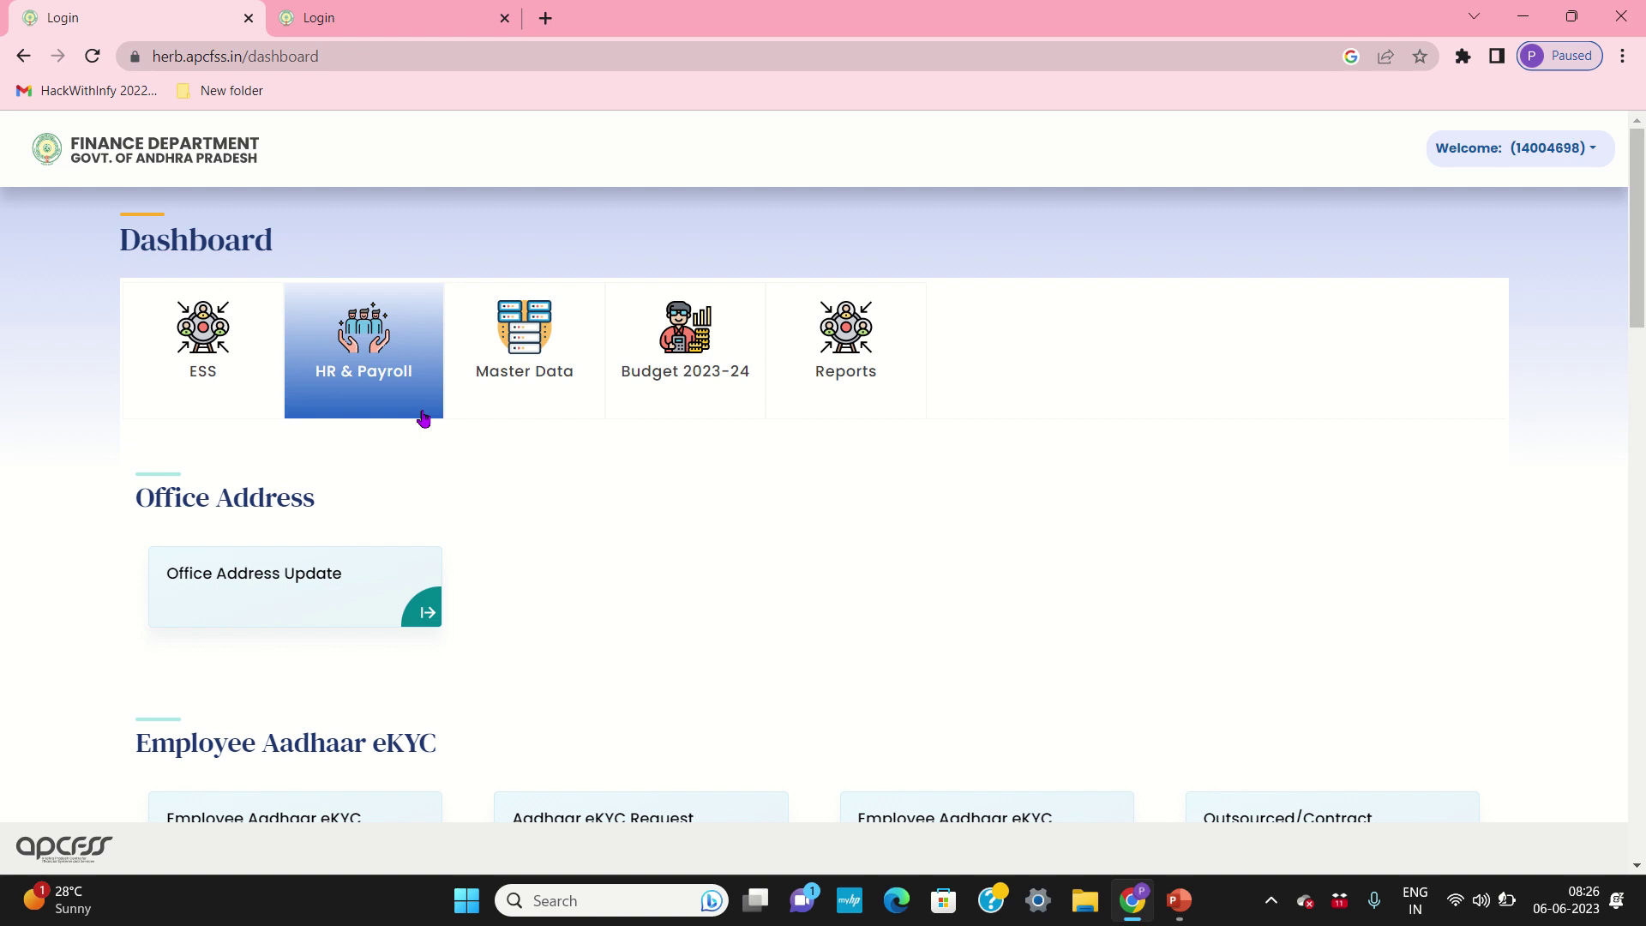
{"action": "scroll", "coordinate": [420, 411], "scroll_direction": "down", "scroll_amount": 6}
{"action": "scroll", "coordinate": [423, 417], "scroll_direction": "down", "scroll_amount": 18}
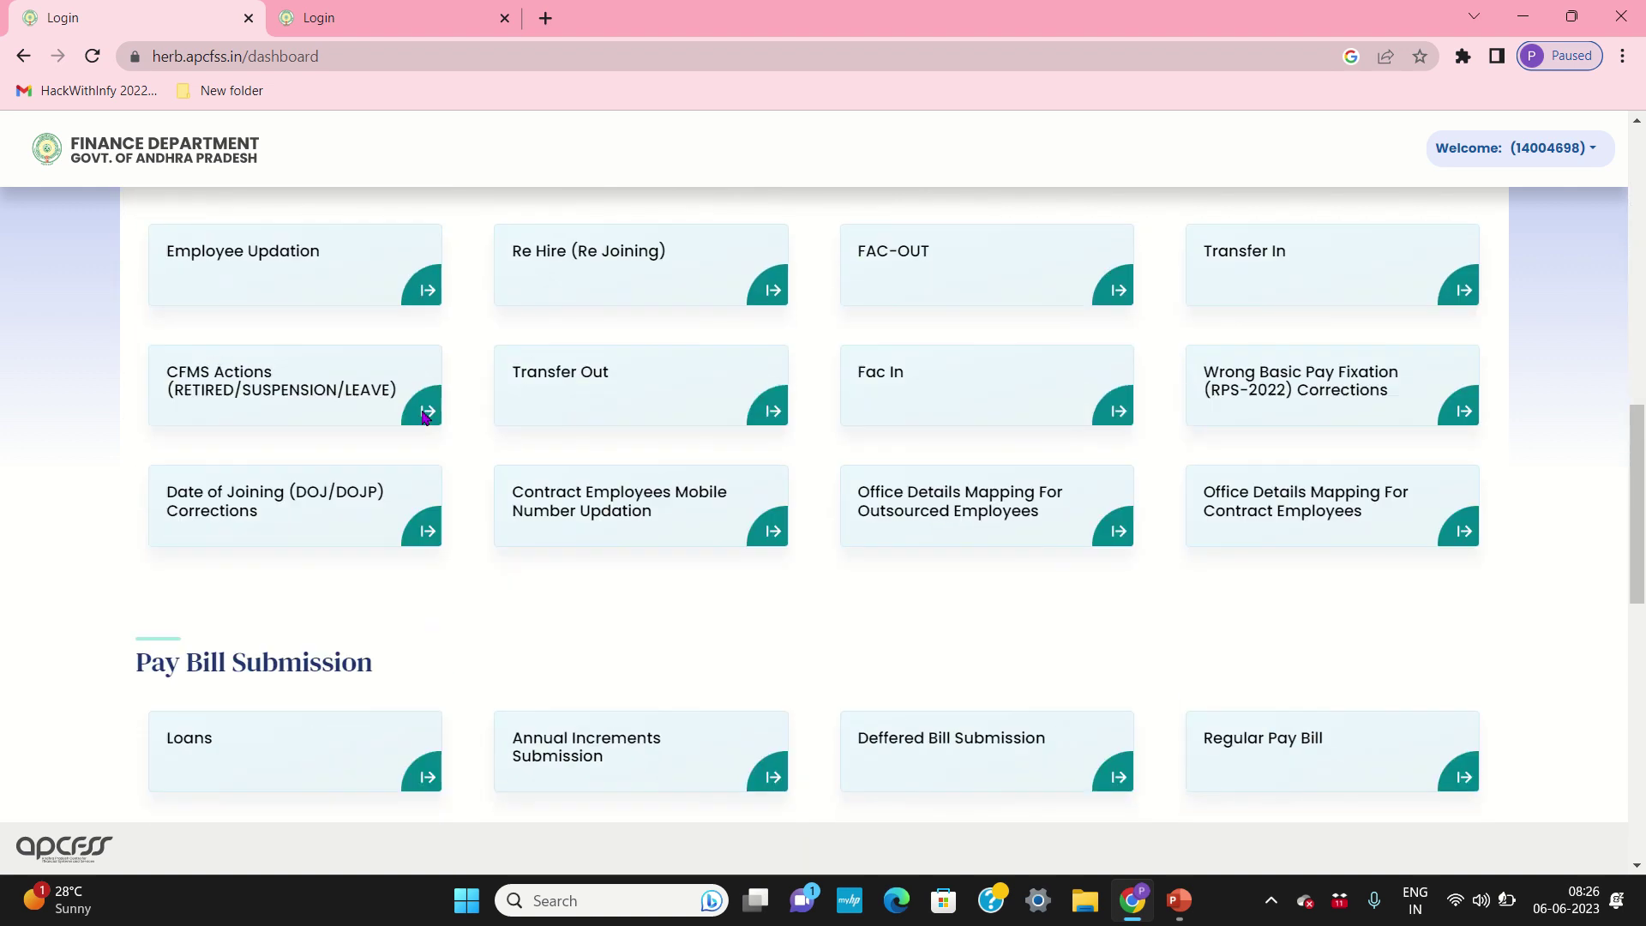
{"action": "scroll", "coordinate": [423, 415], "scroll_direction": "up", "scroll_amount": 20}
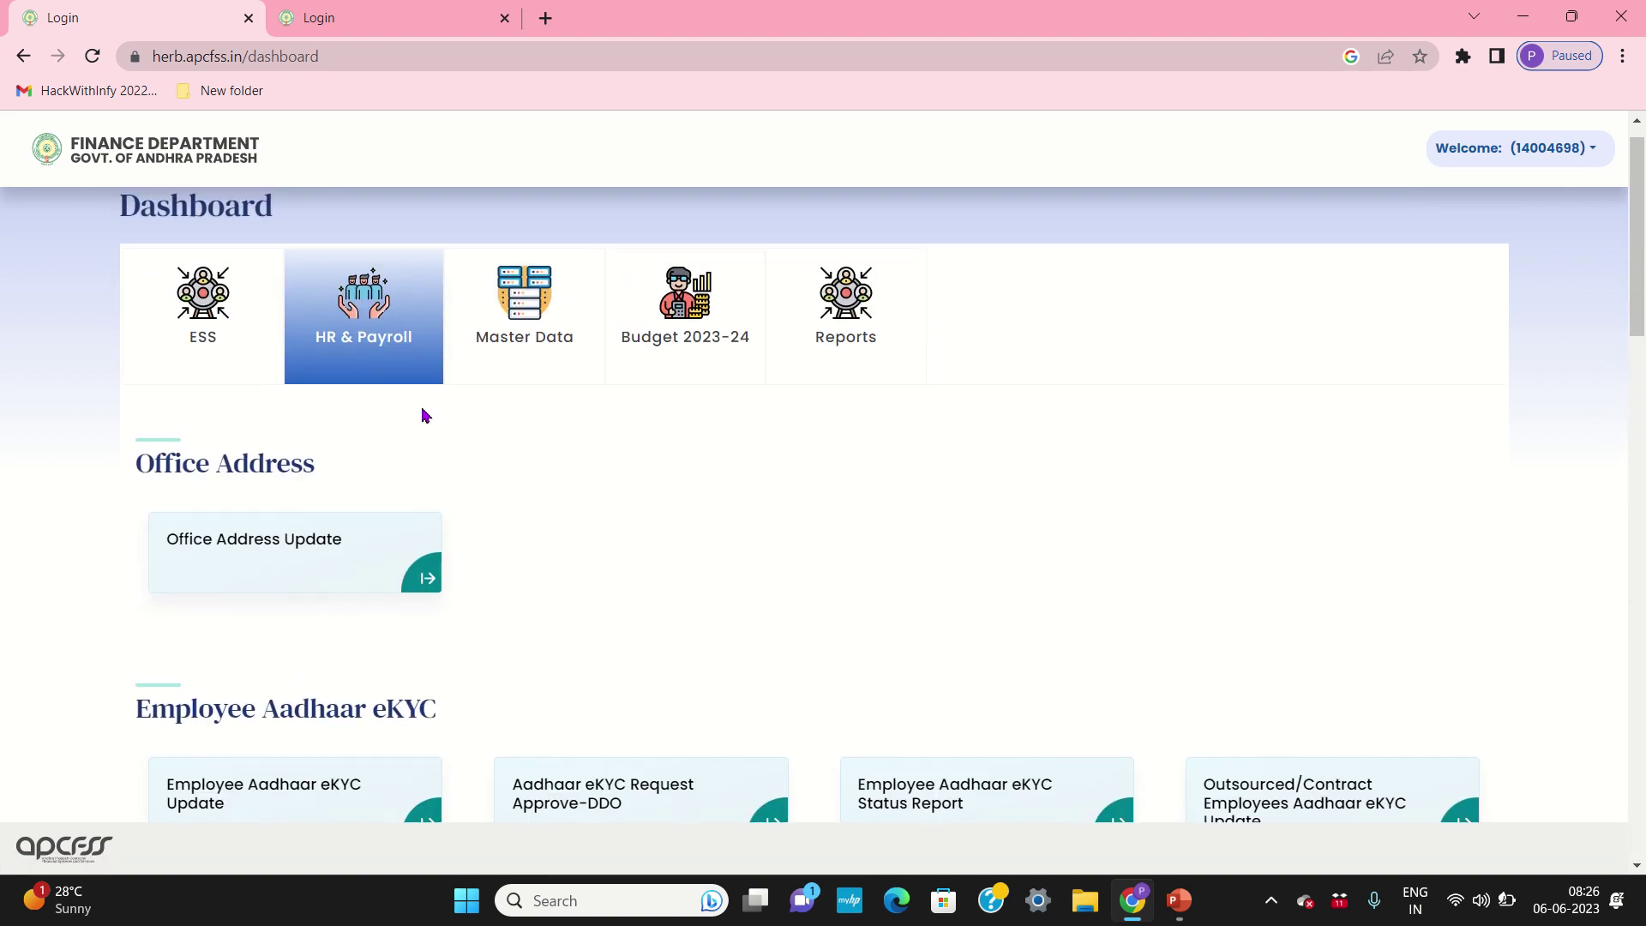
{"action": "scroll", "coordinate": [423, 415], "scroll_direction": "down", "scroll_amount": 5}
{"action": "scroll", "coordinate": [422, 416], "scroll_direction": "down", "scroll_amount": 10}
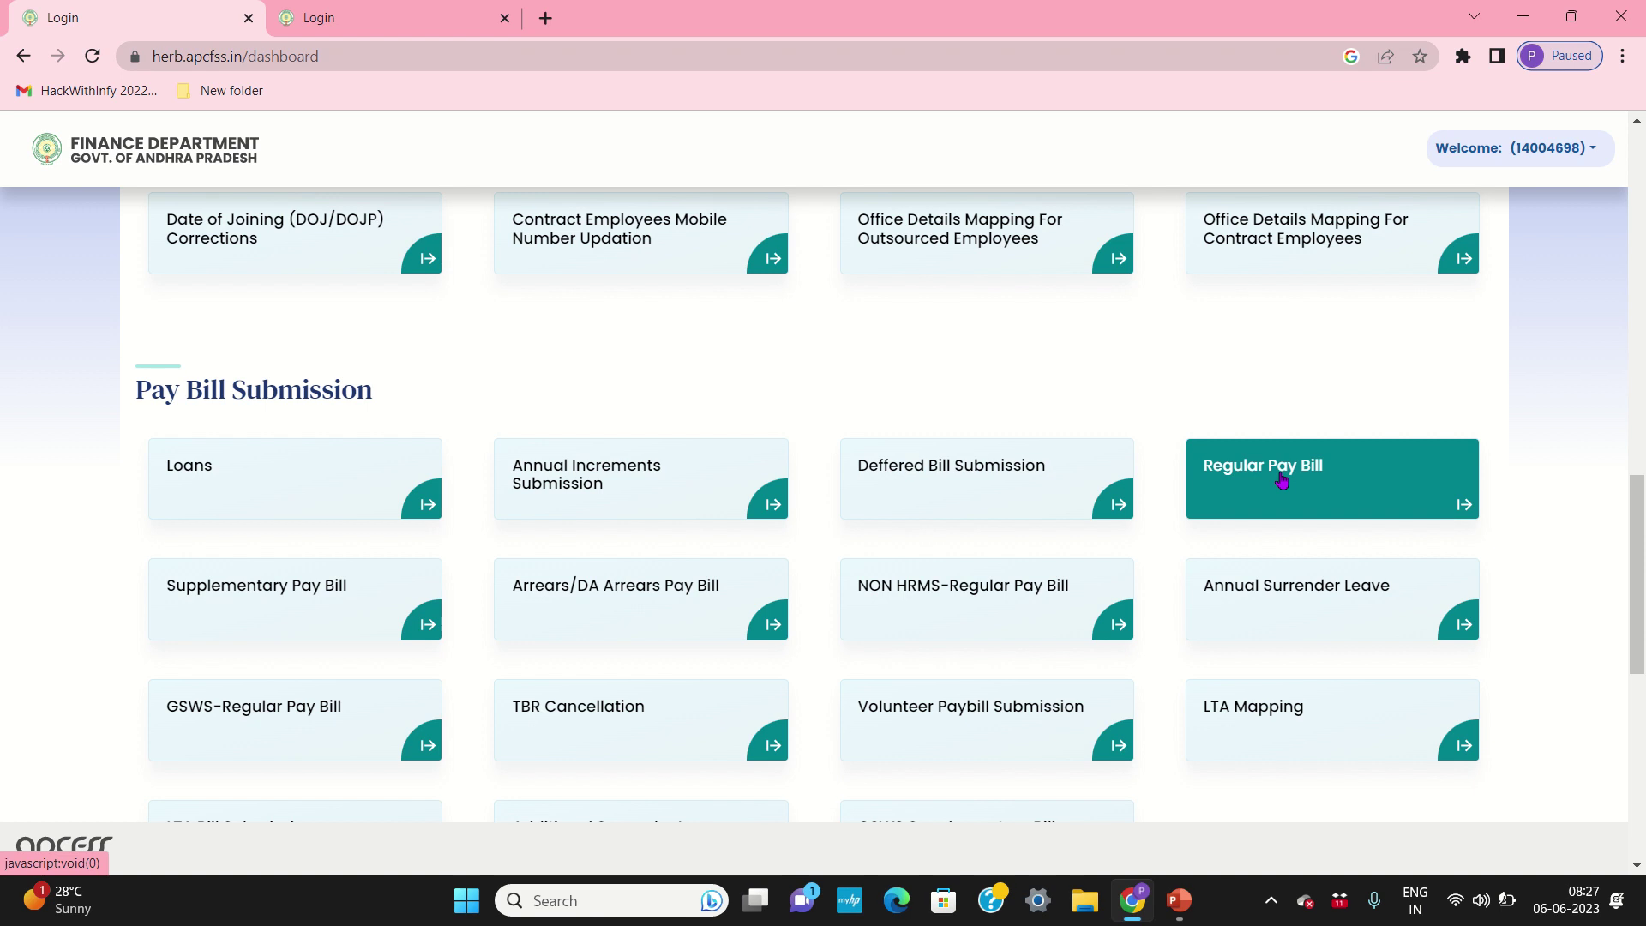
{"action": "scroll", "coordinate": [1281, 480], "scroll_direction": "down", "scroll_amount": 1}
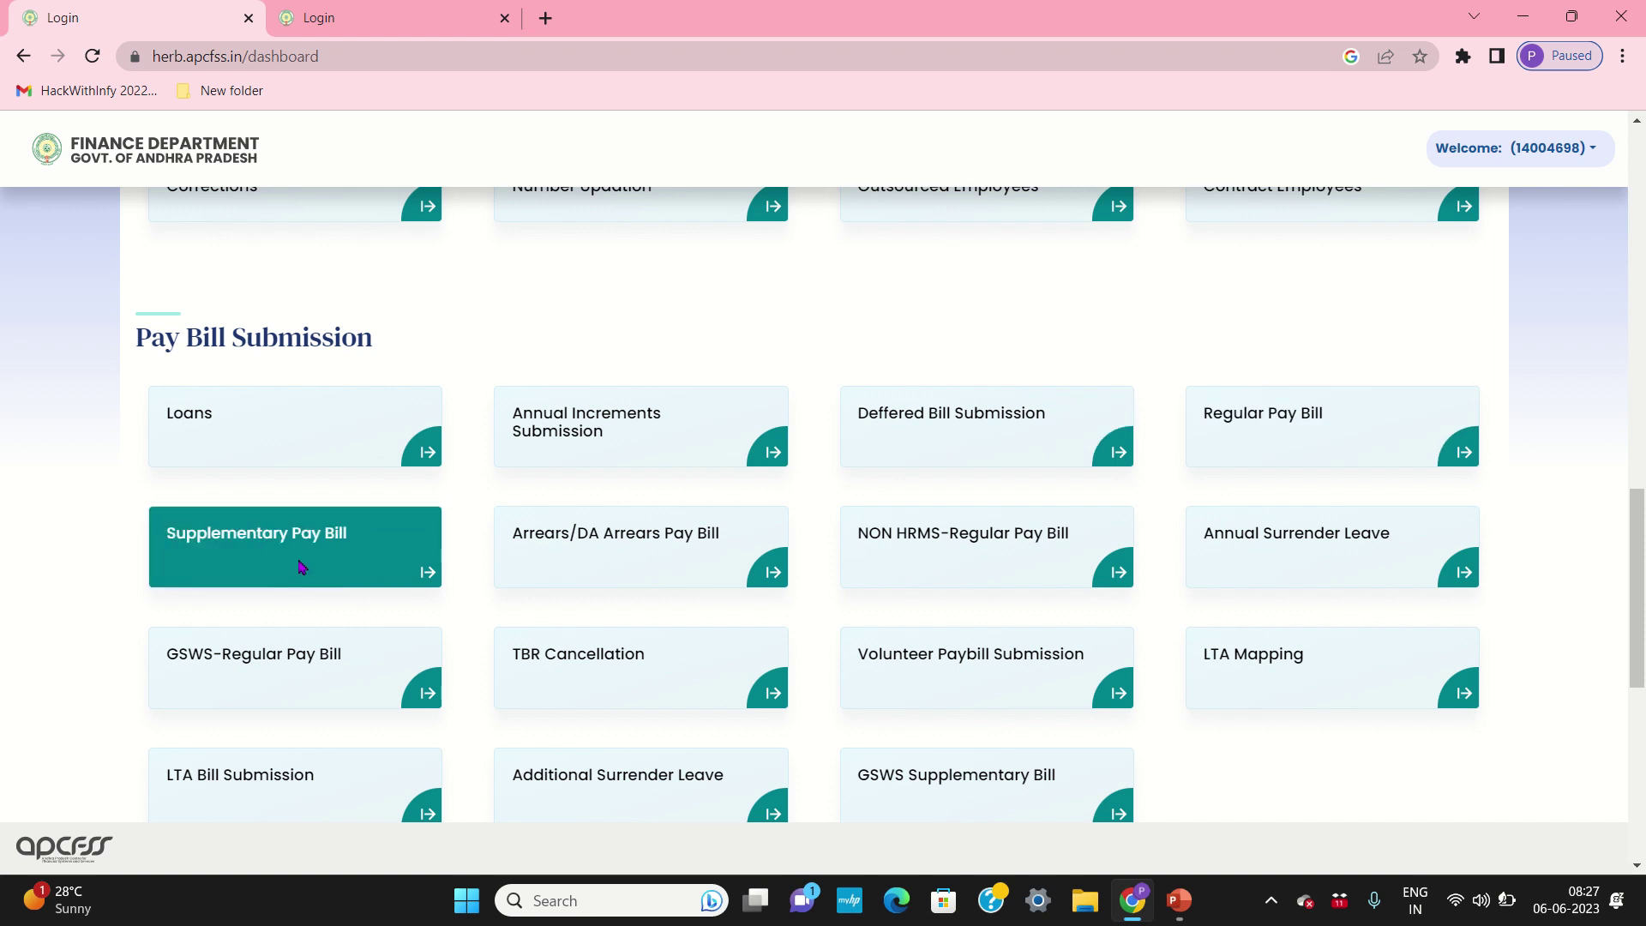
{"action": "left_click", "coordinate": [428, 579]}
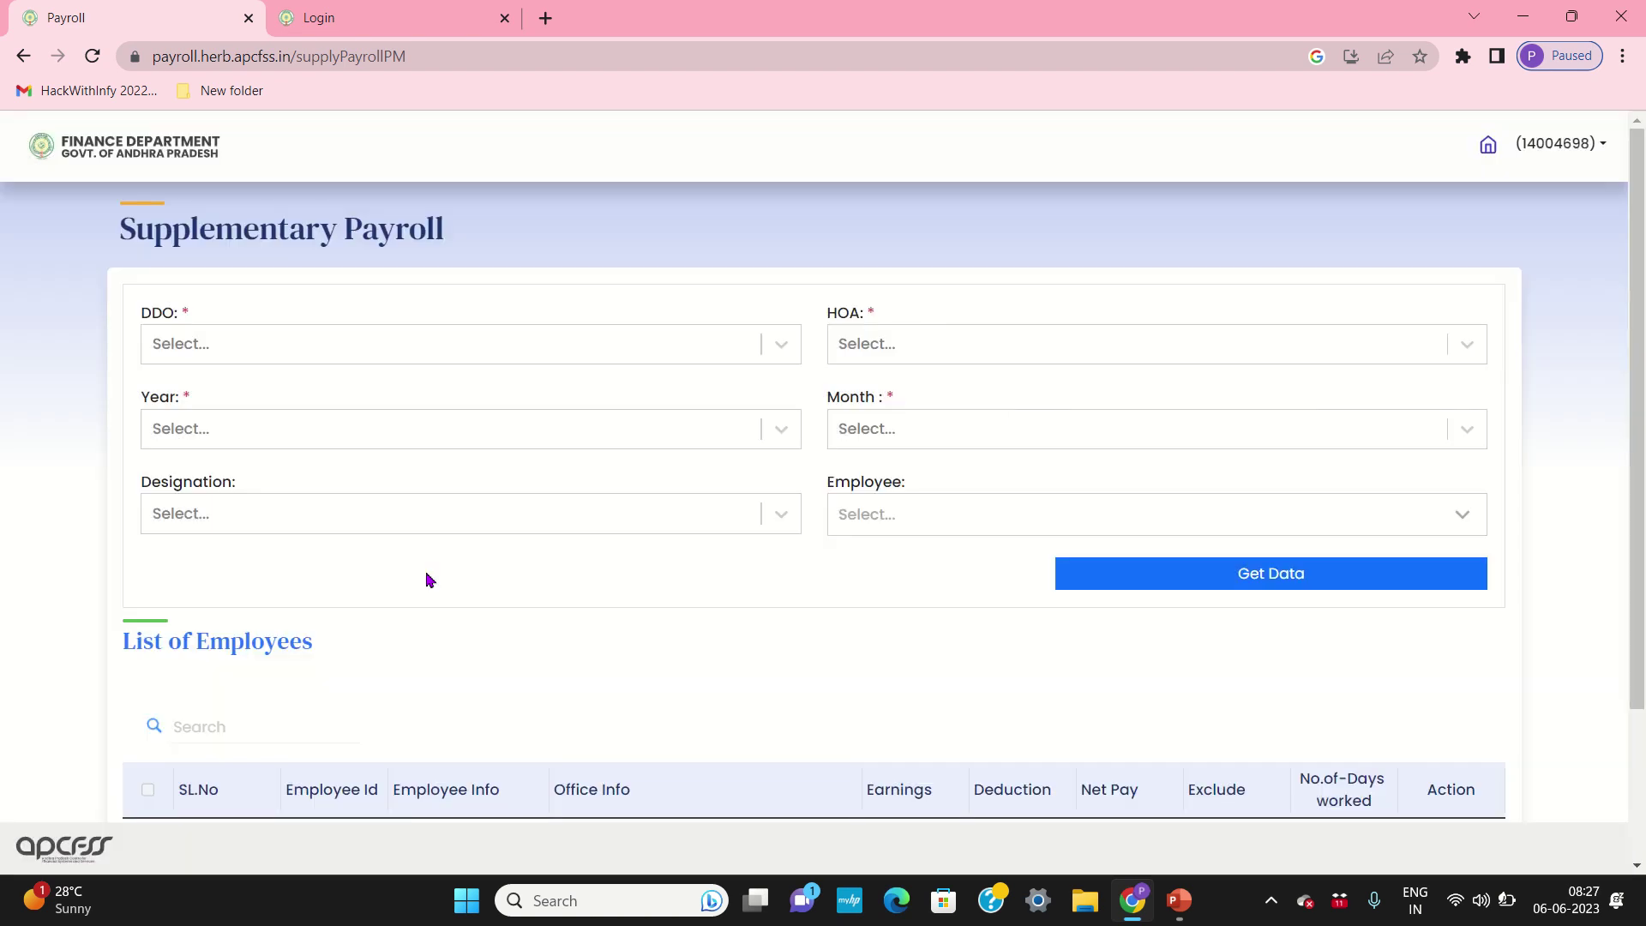
{"action": "left_click", "coordinate": [566, 348]}
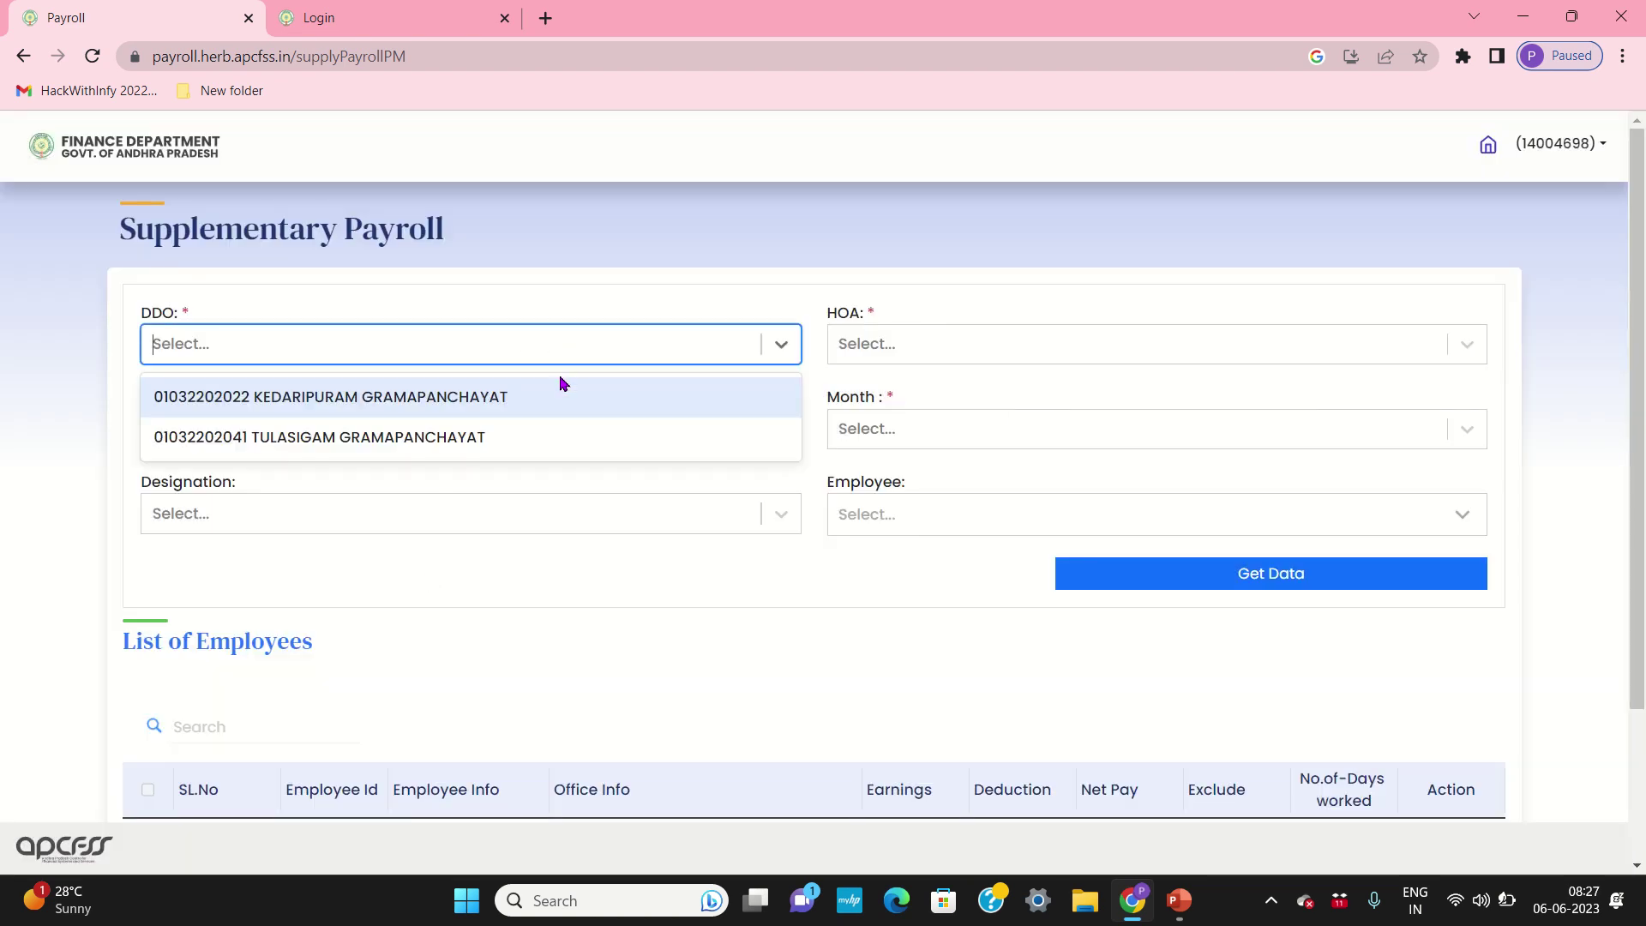
{"action": "left_click", "coordinate": [559, 401]}
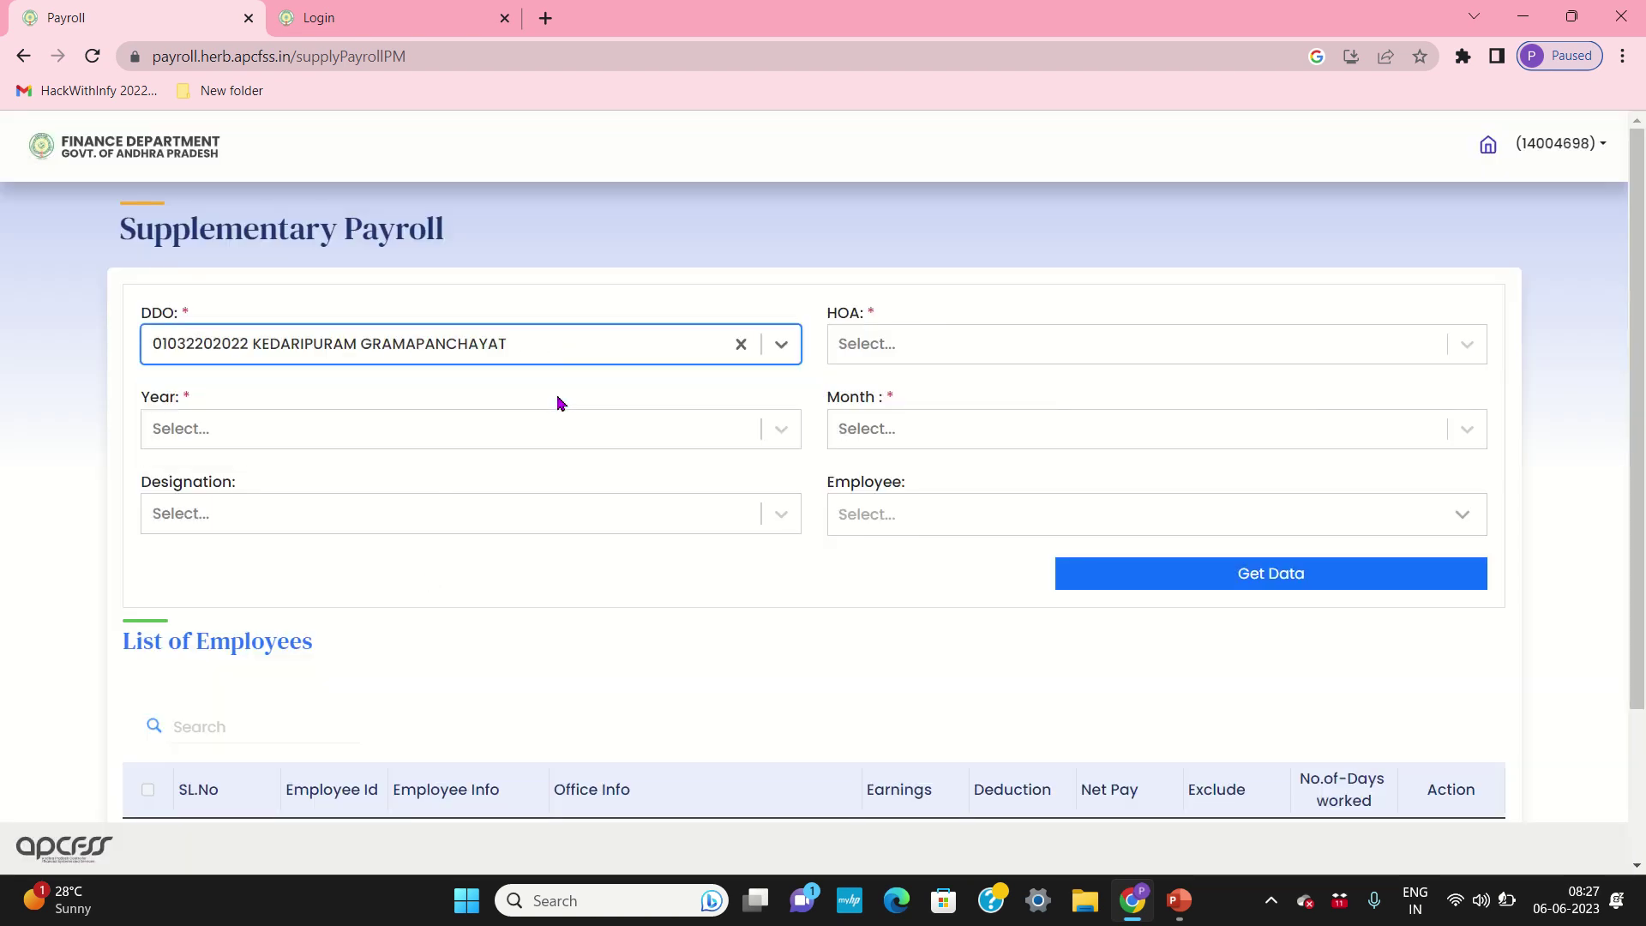
{"action": "left_click", "coordinate": [863, 345]}
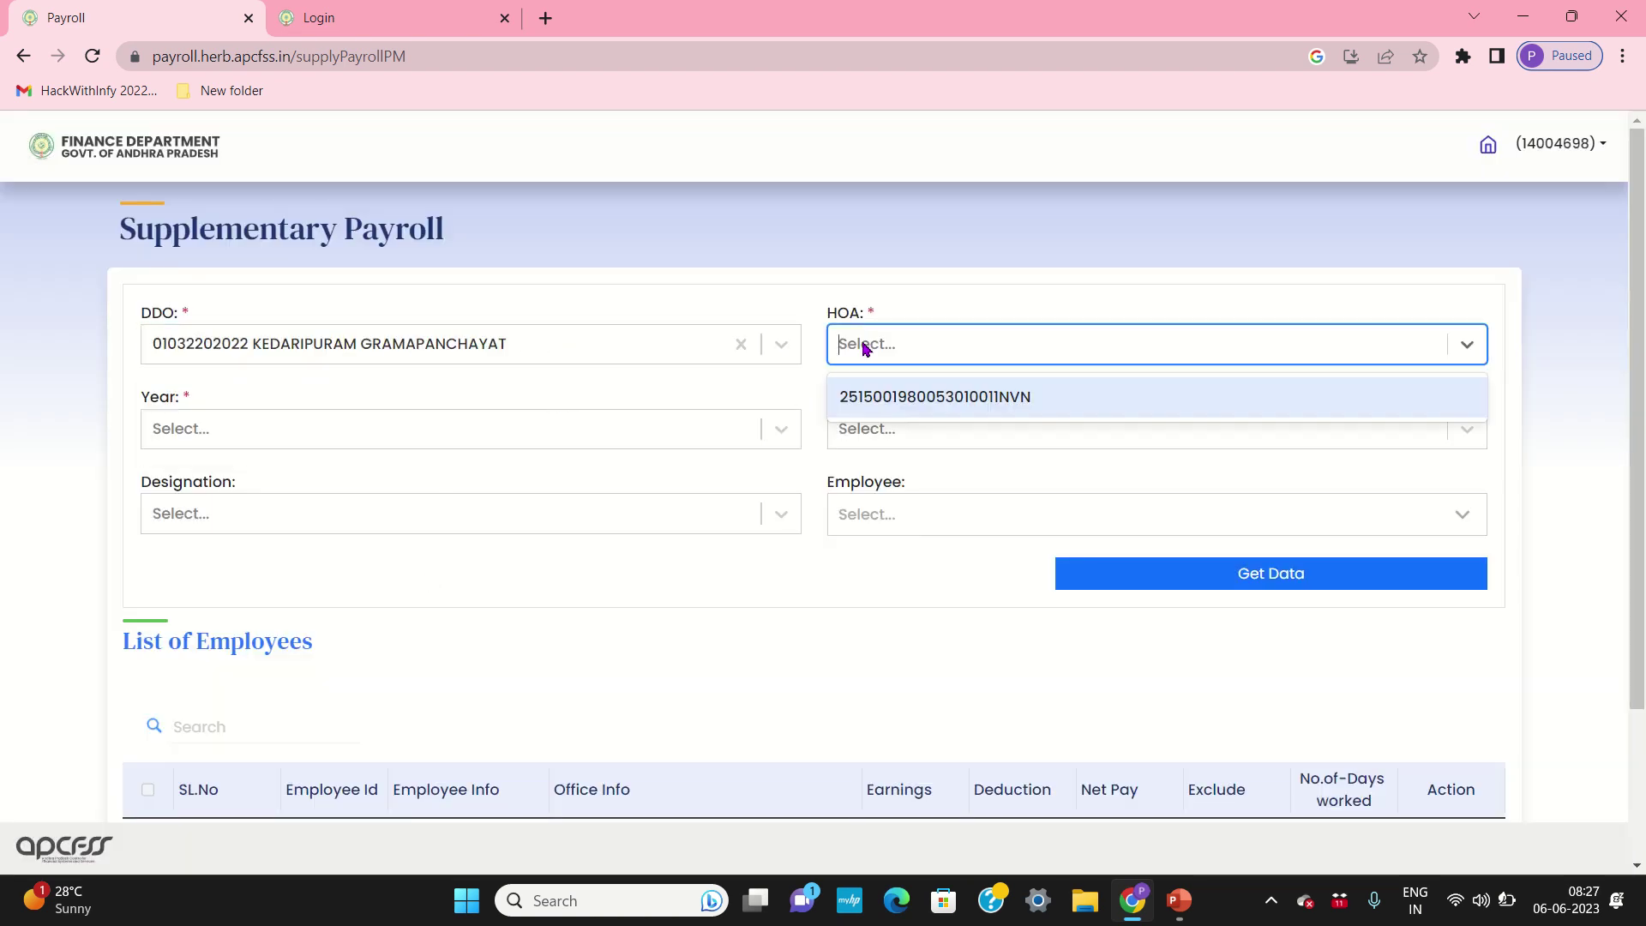
{"action": "left_click", "coordinate": [878, 397]}
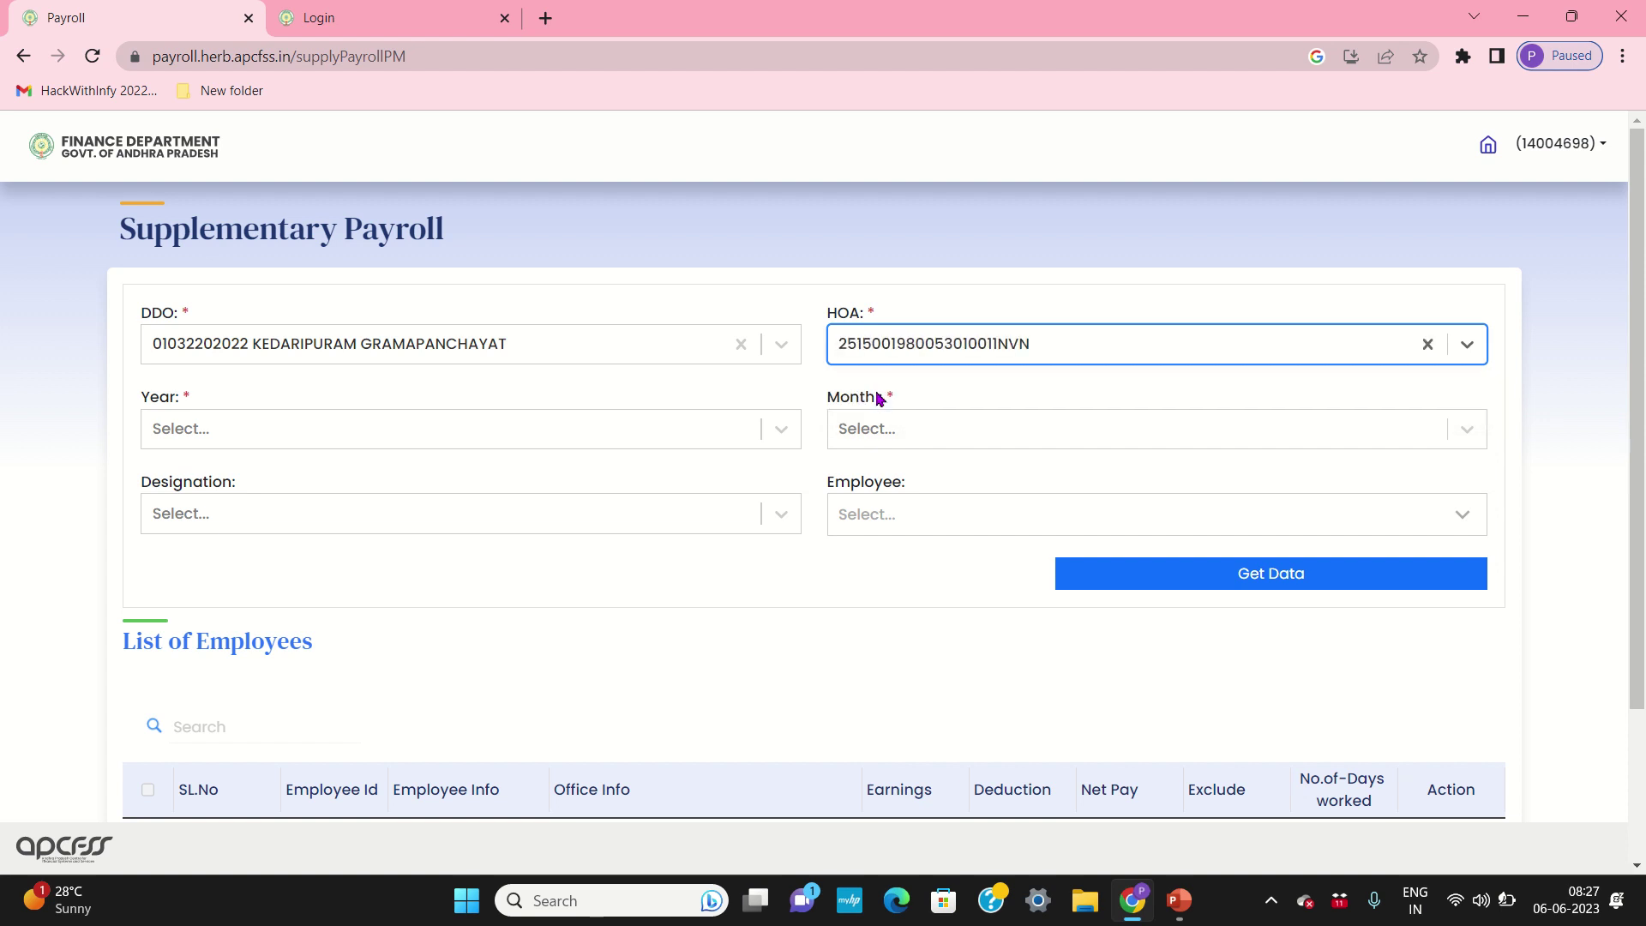
Set the payroll period to year 2023 and month May, and fetch the employee data.
{"action": "left_click", "coordinate": [688, 437]}
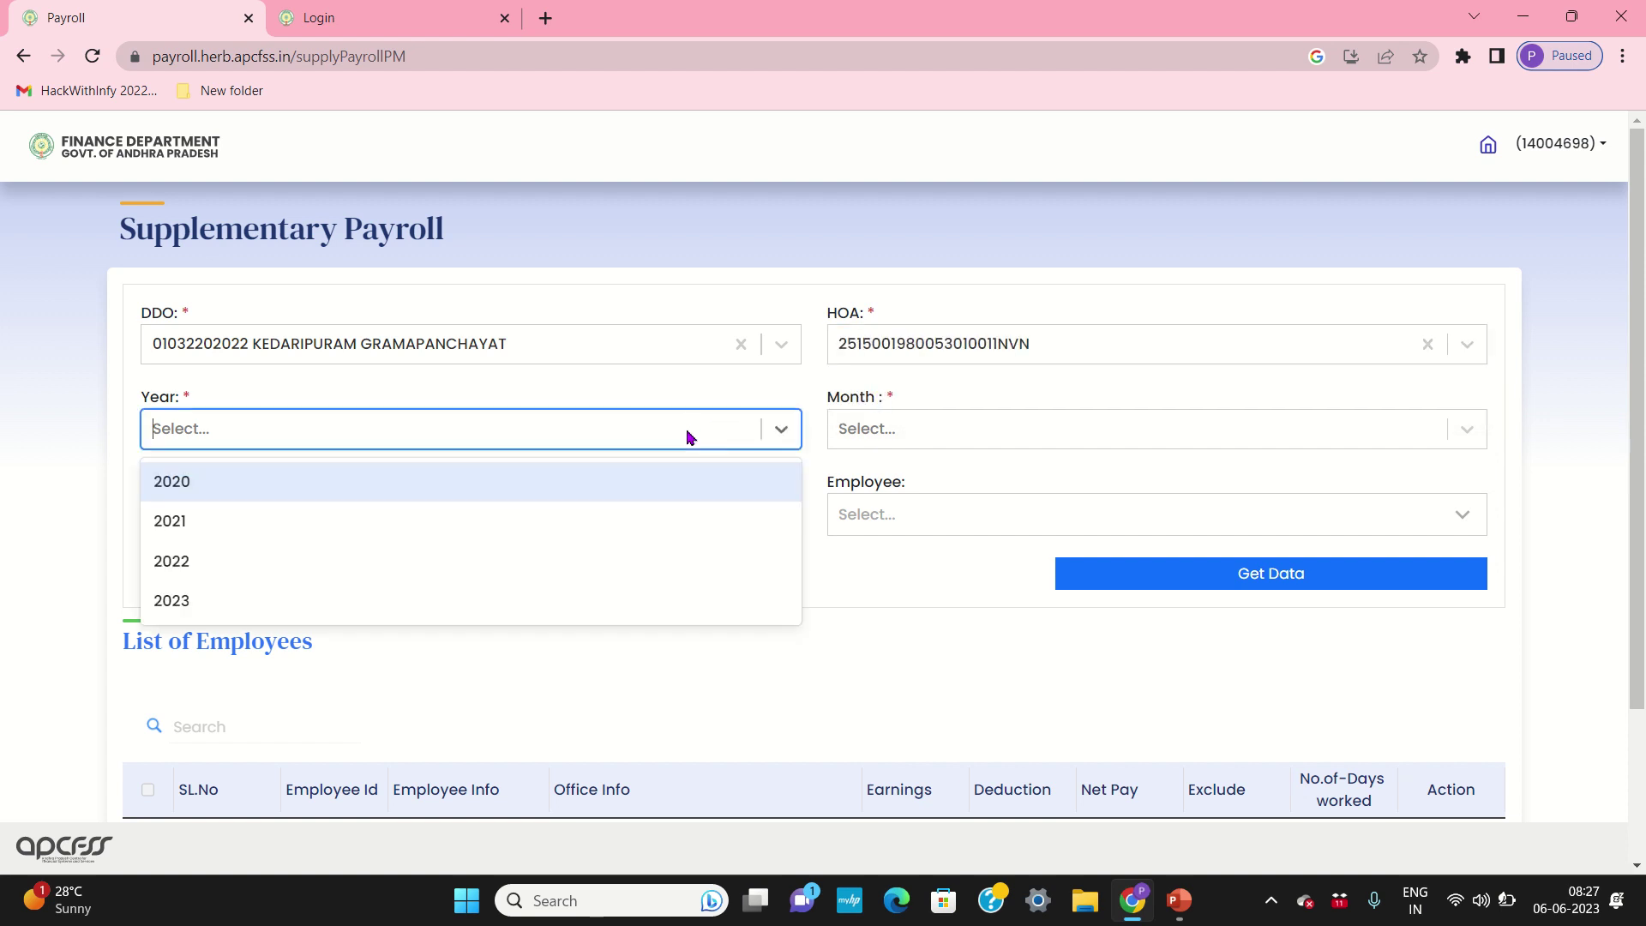
{"action": "left_click", "coordinate": [635, 613]}
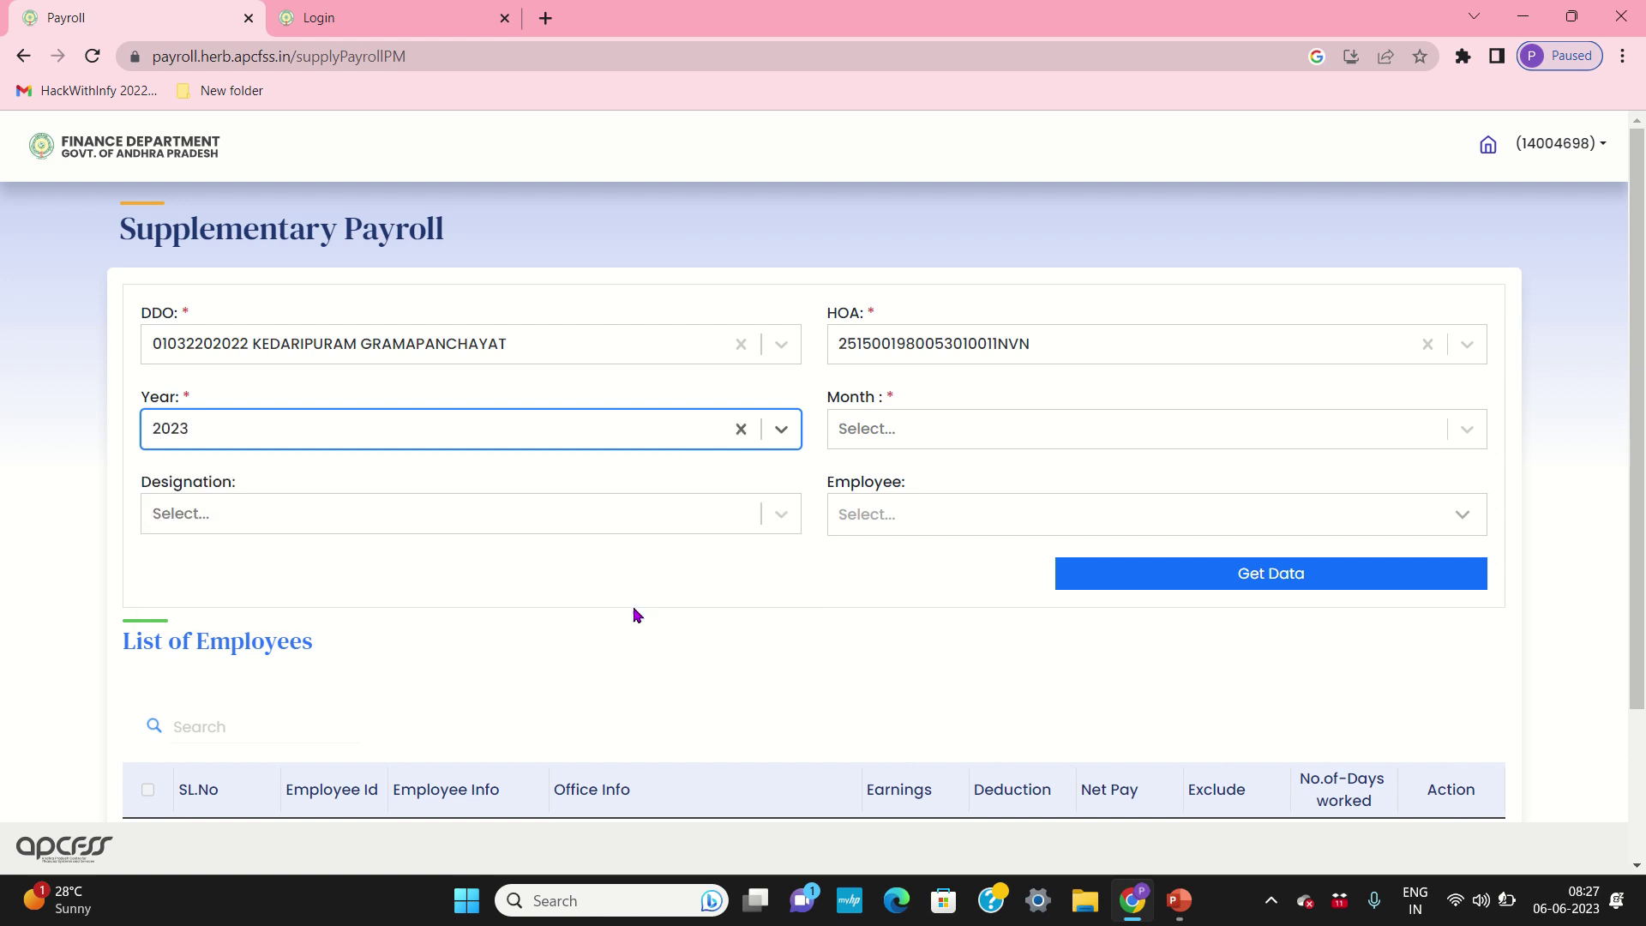
{"action": "left_click", "coordinate": [866, 429]}
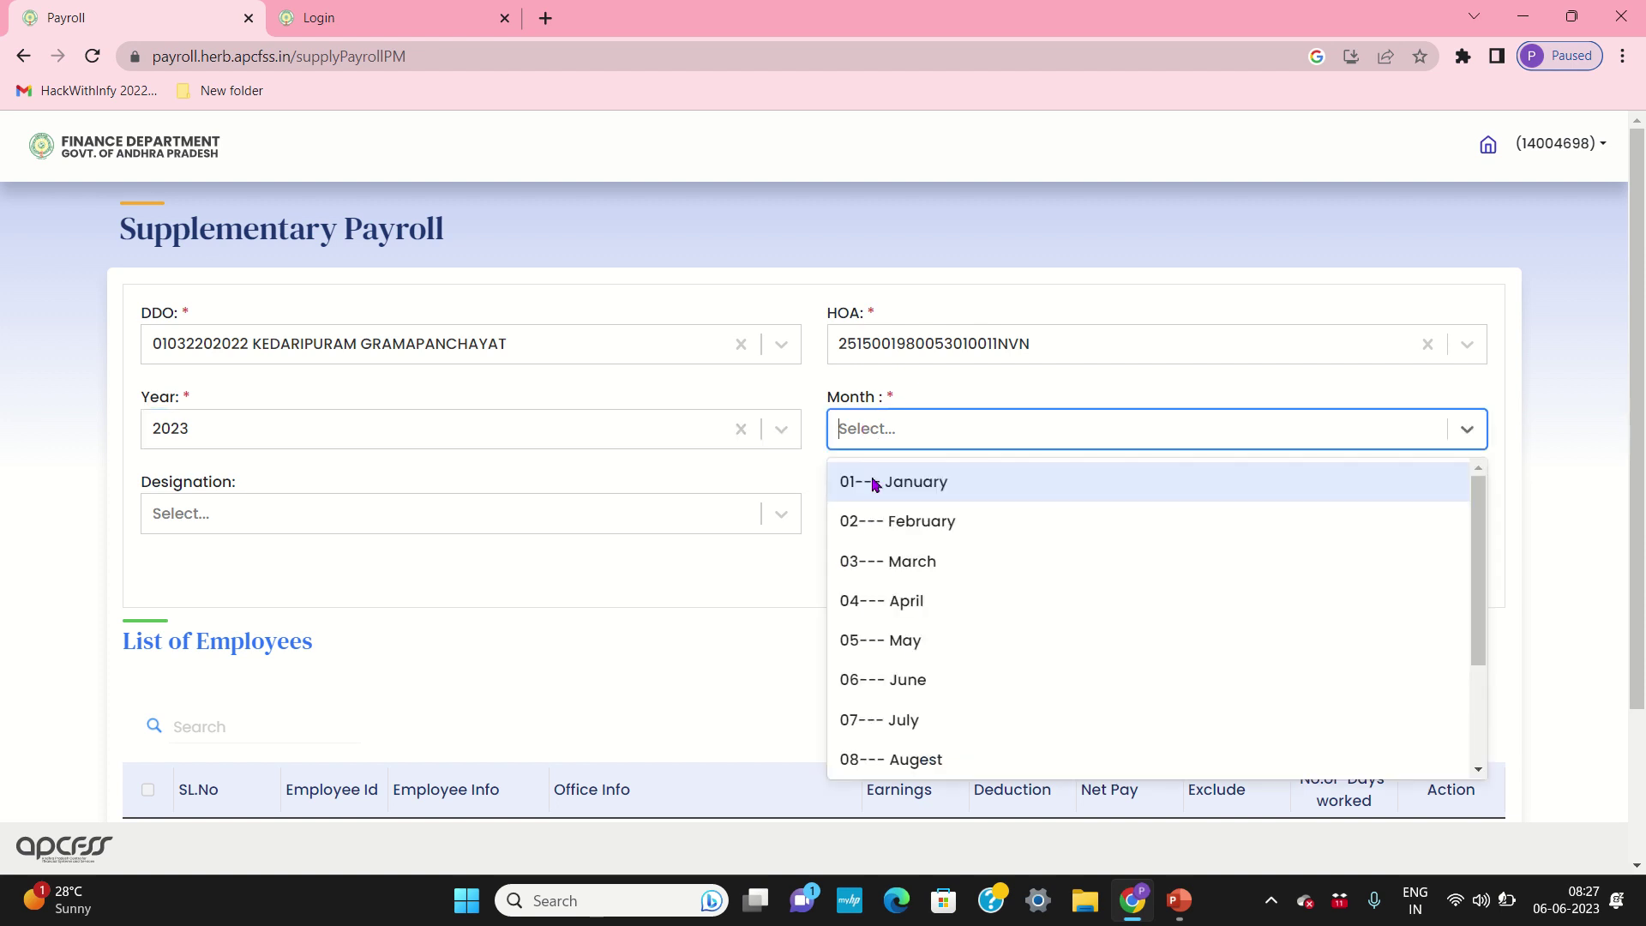
{"action": "left_click", "coordinate": [853, 643]}
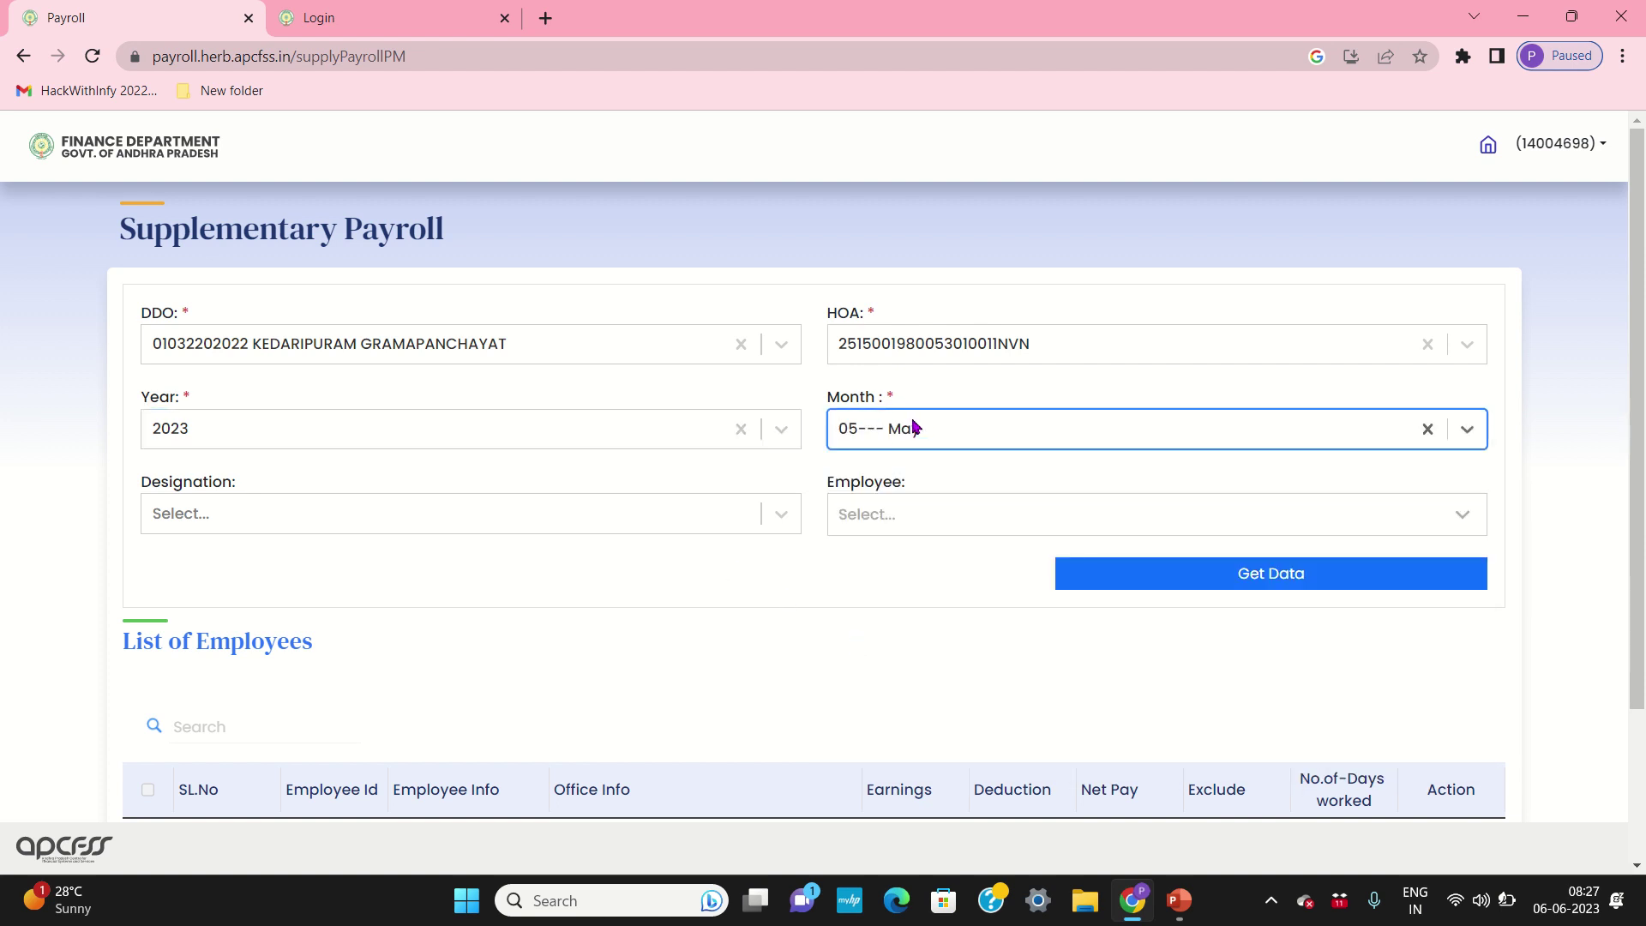
{"action": "left_click", "coordinate": [1090, 592]}
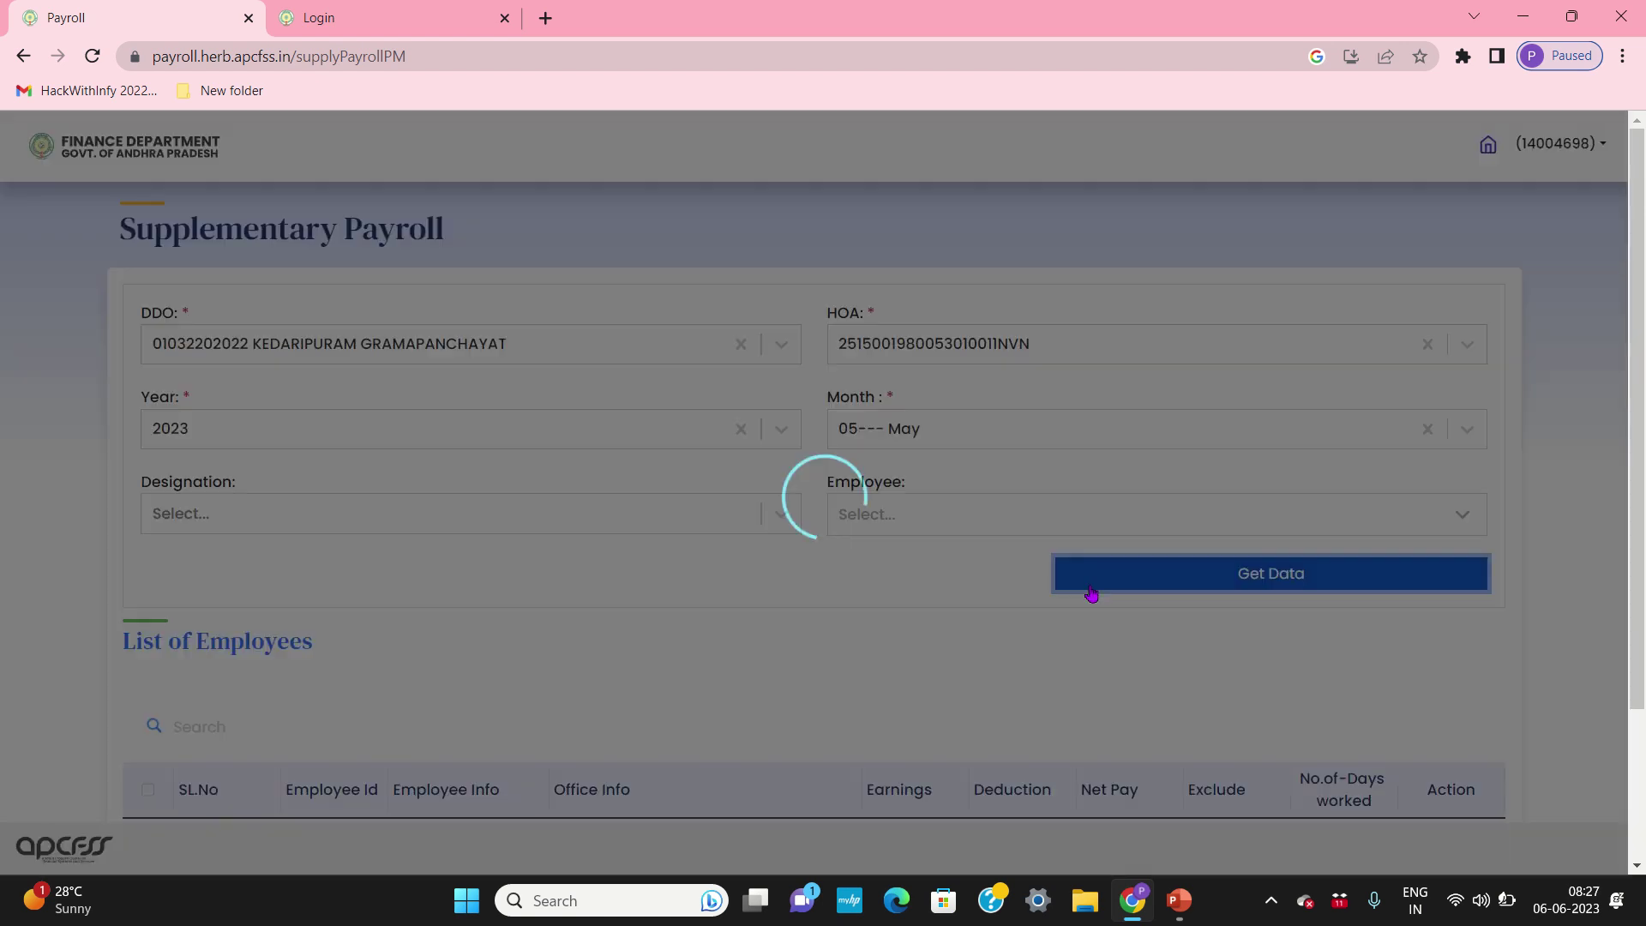
Review the fetched employee list and open the listed employee's payroll summary to check the earnings and deductions.
{"action": "scroll", "coordinate": [1091, 592], "scroll_direction": "down", "scroll_amount": 3}
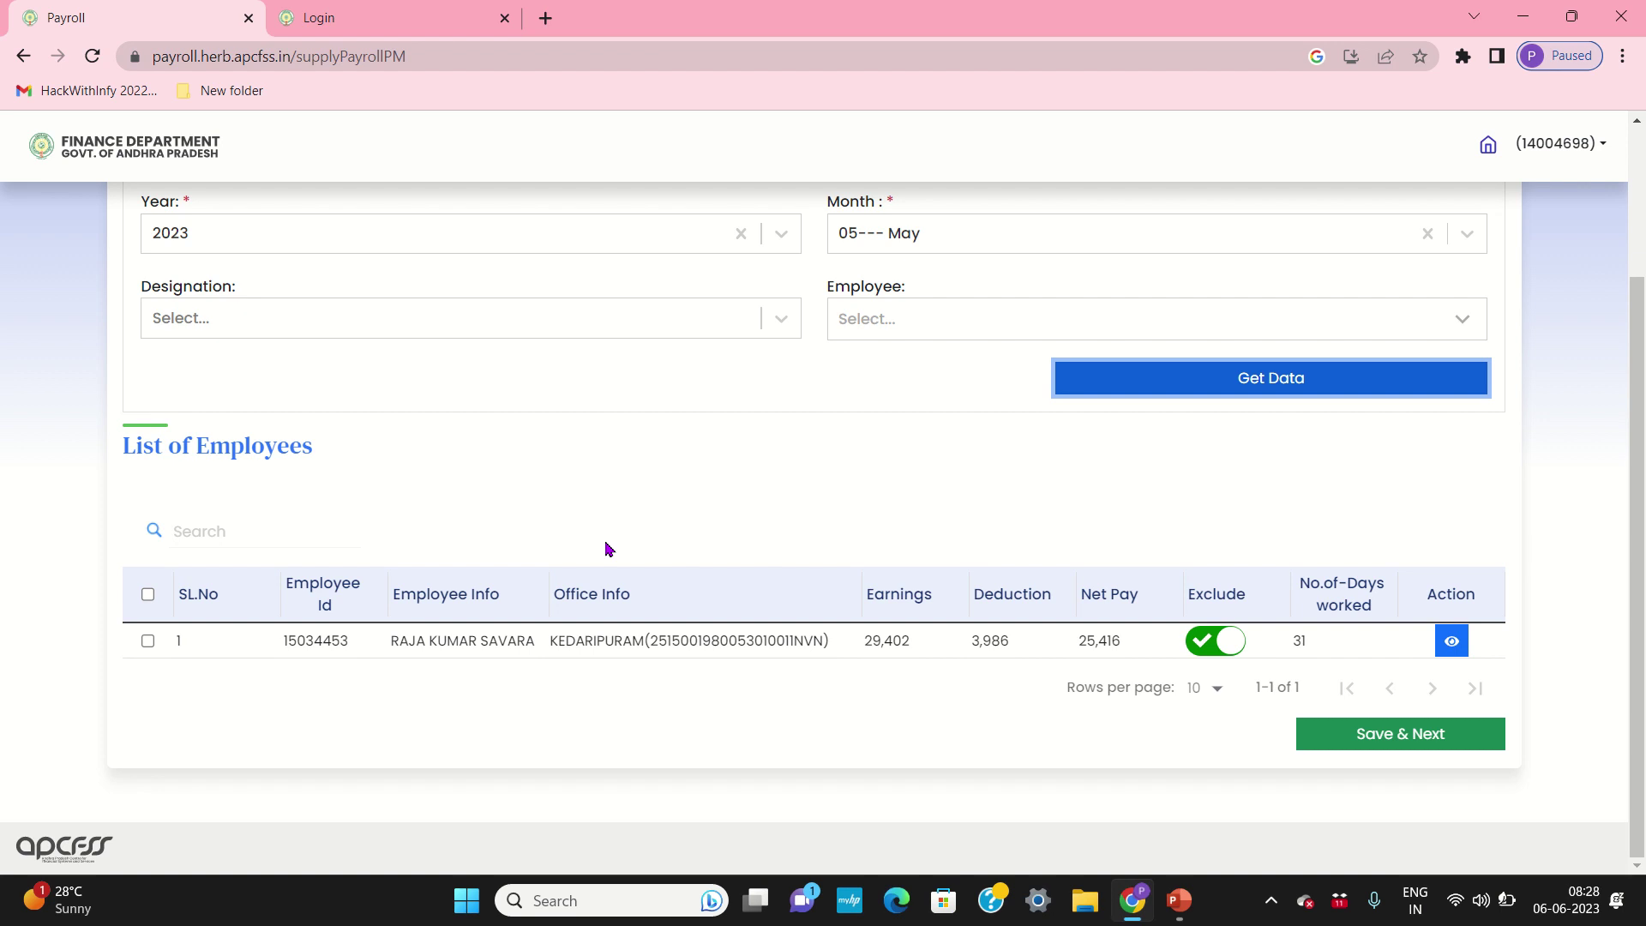
{"action": "scroll", "coordinate": [605, 549], "scroll_direction": "up", "scroll_amount": 2}
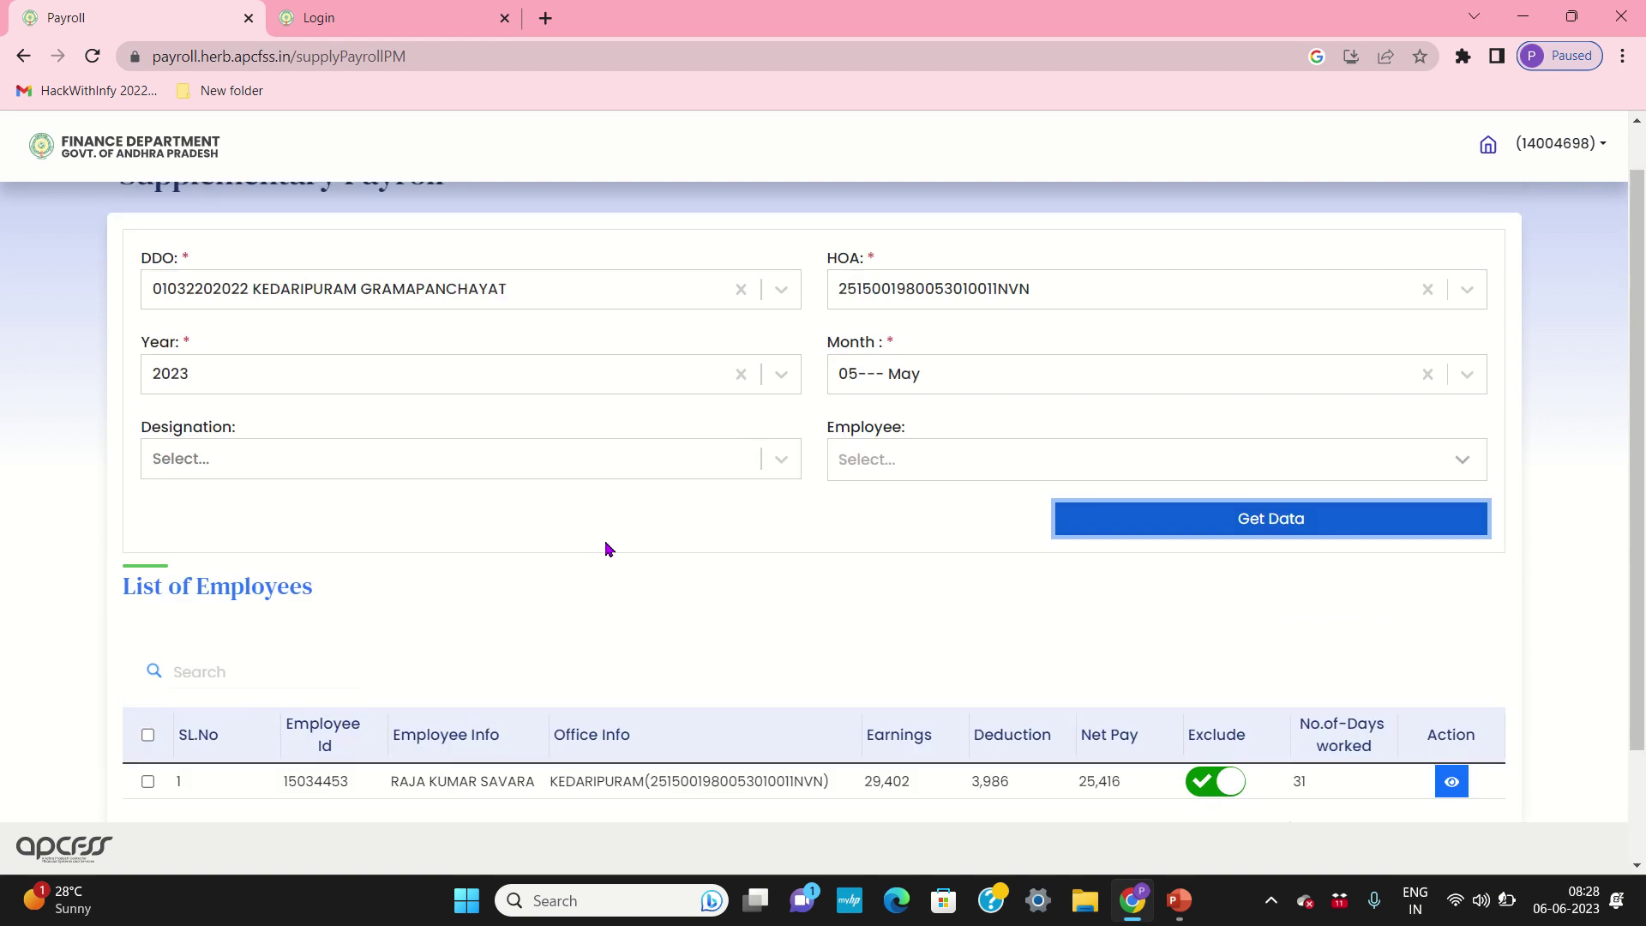
{"action": "scroll", "coordinate": [802, 568], "scroll_direction": "down", "scroll_amount": 1}
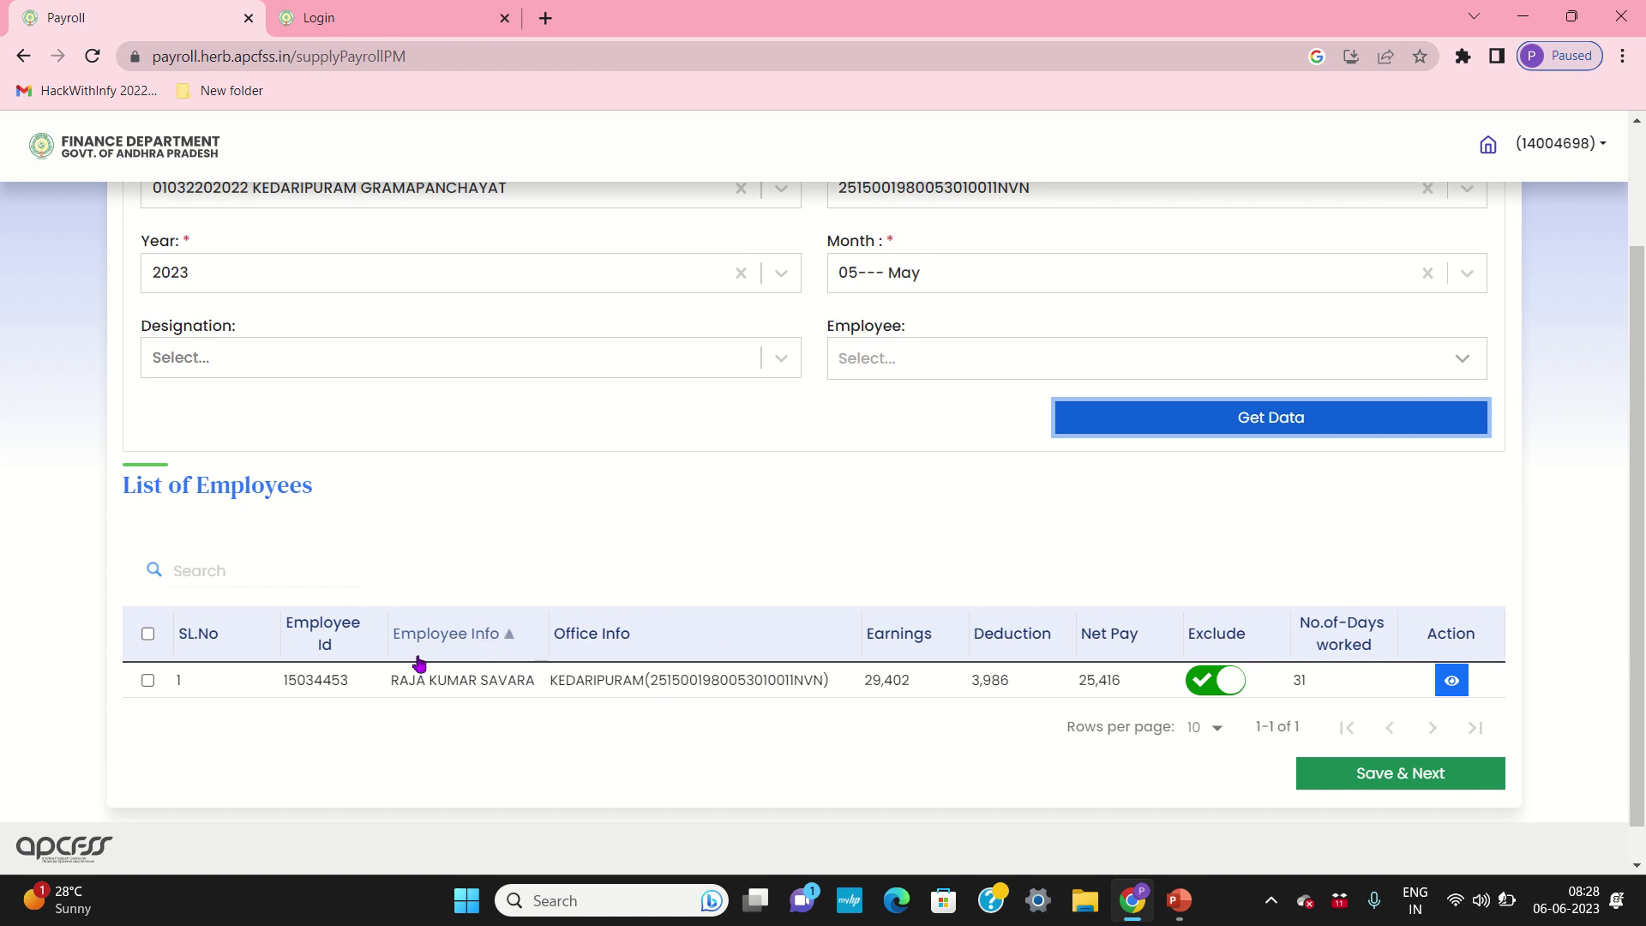
{"action": "scroll", "coordinate": [884, 338], "scroll_direction": "up", "scroll_amount": 1}
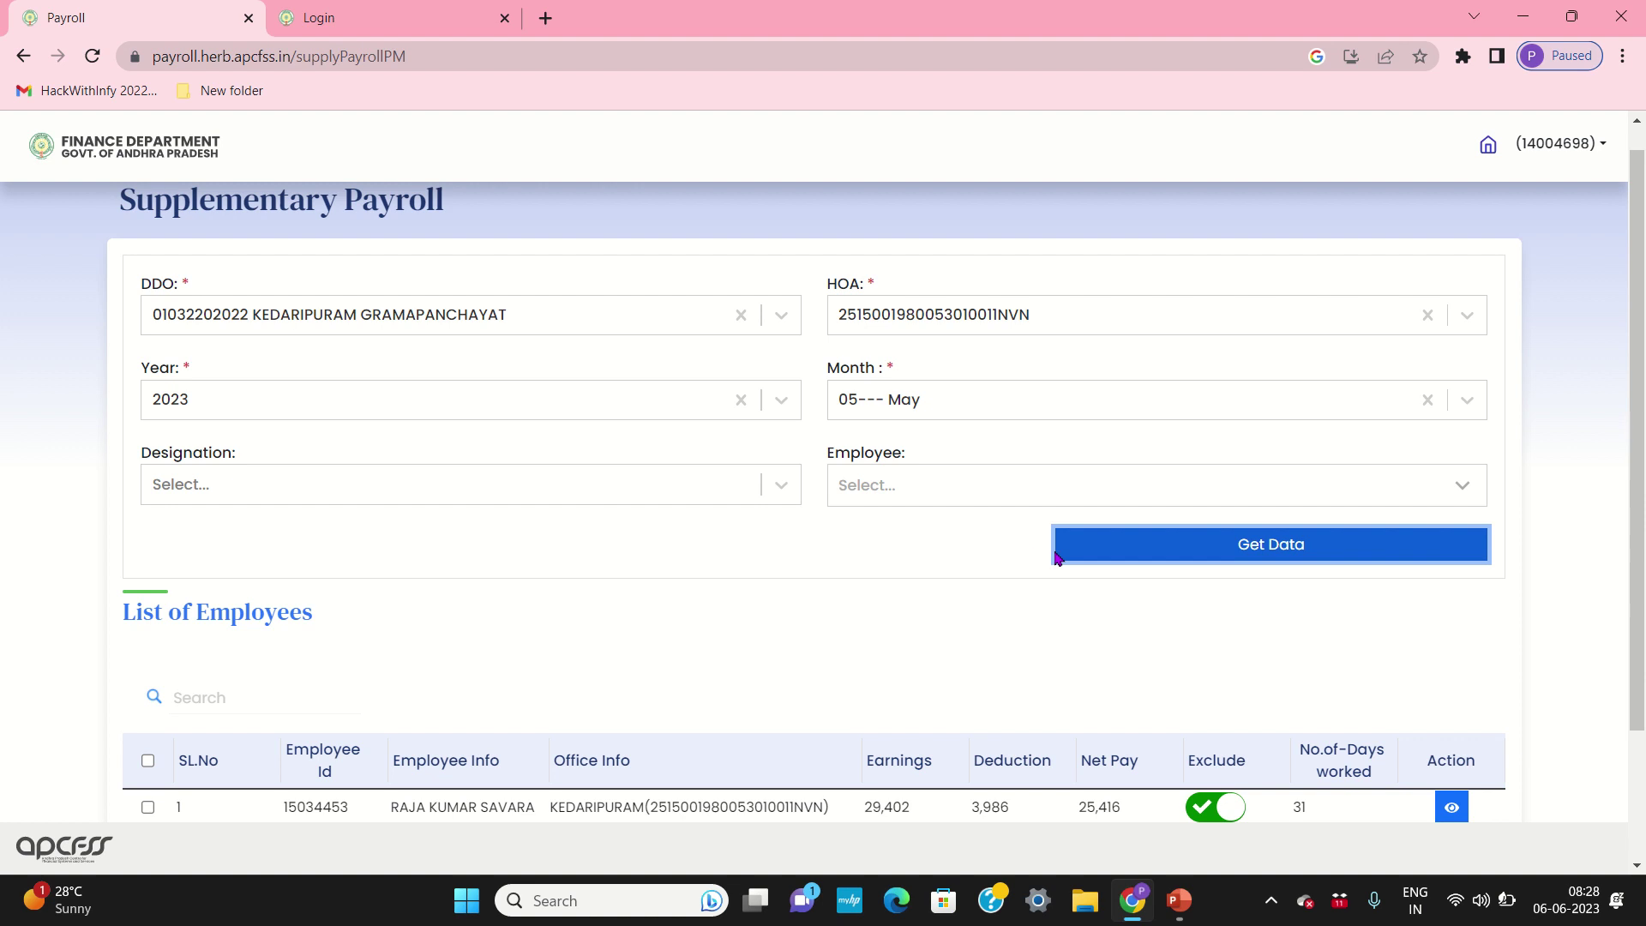
{"action": "scroll", "coordinate": [851, 593], "scroll_direction": "down", "scroll_amount": 2}
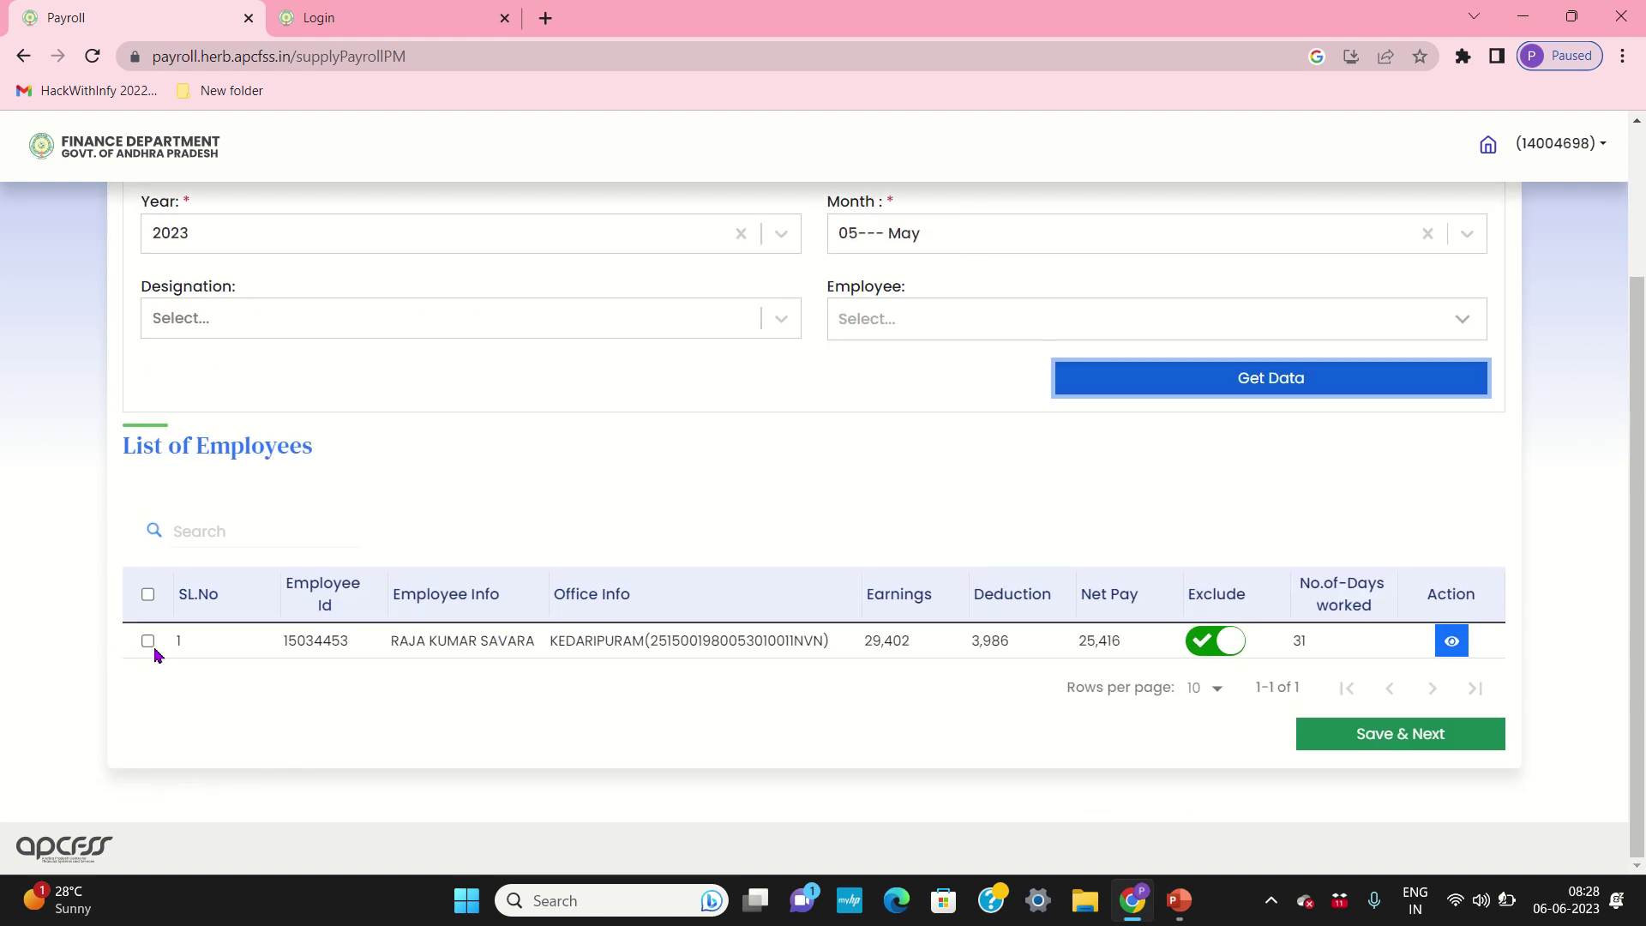
{"action": "left_click", "coordinate": [147, 642]}
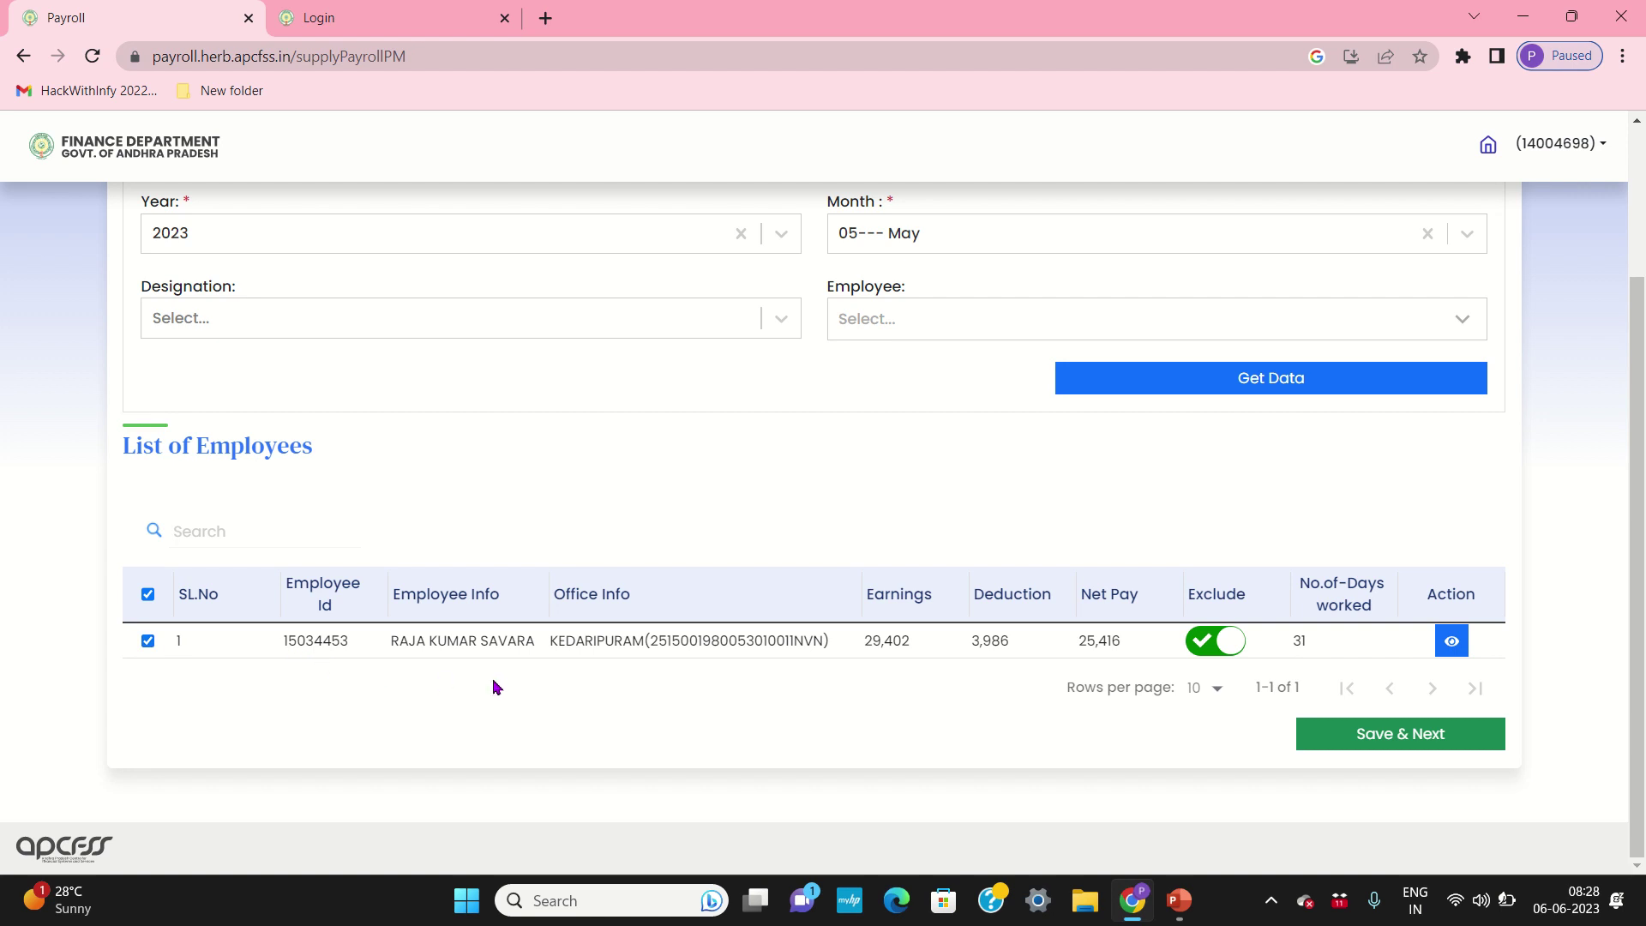
{"action": "left_click", "coordinate": [148, 645]}
{"action": "left_click", "coordinate": [1450, 644]}
{"action": "scroll", "coordinate": [1447, 636], "scroll_direction": "down", "scroll_amount": 1}
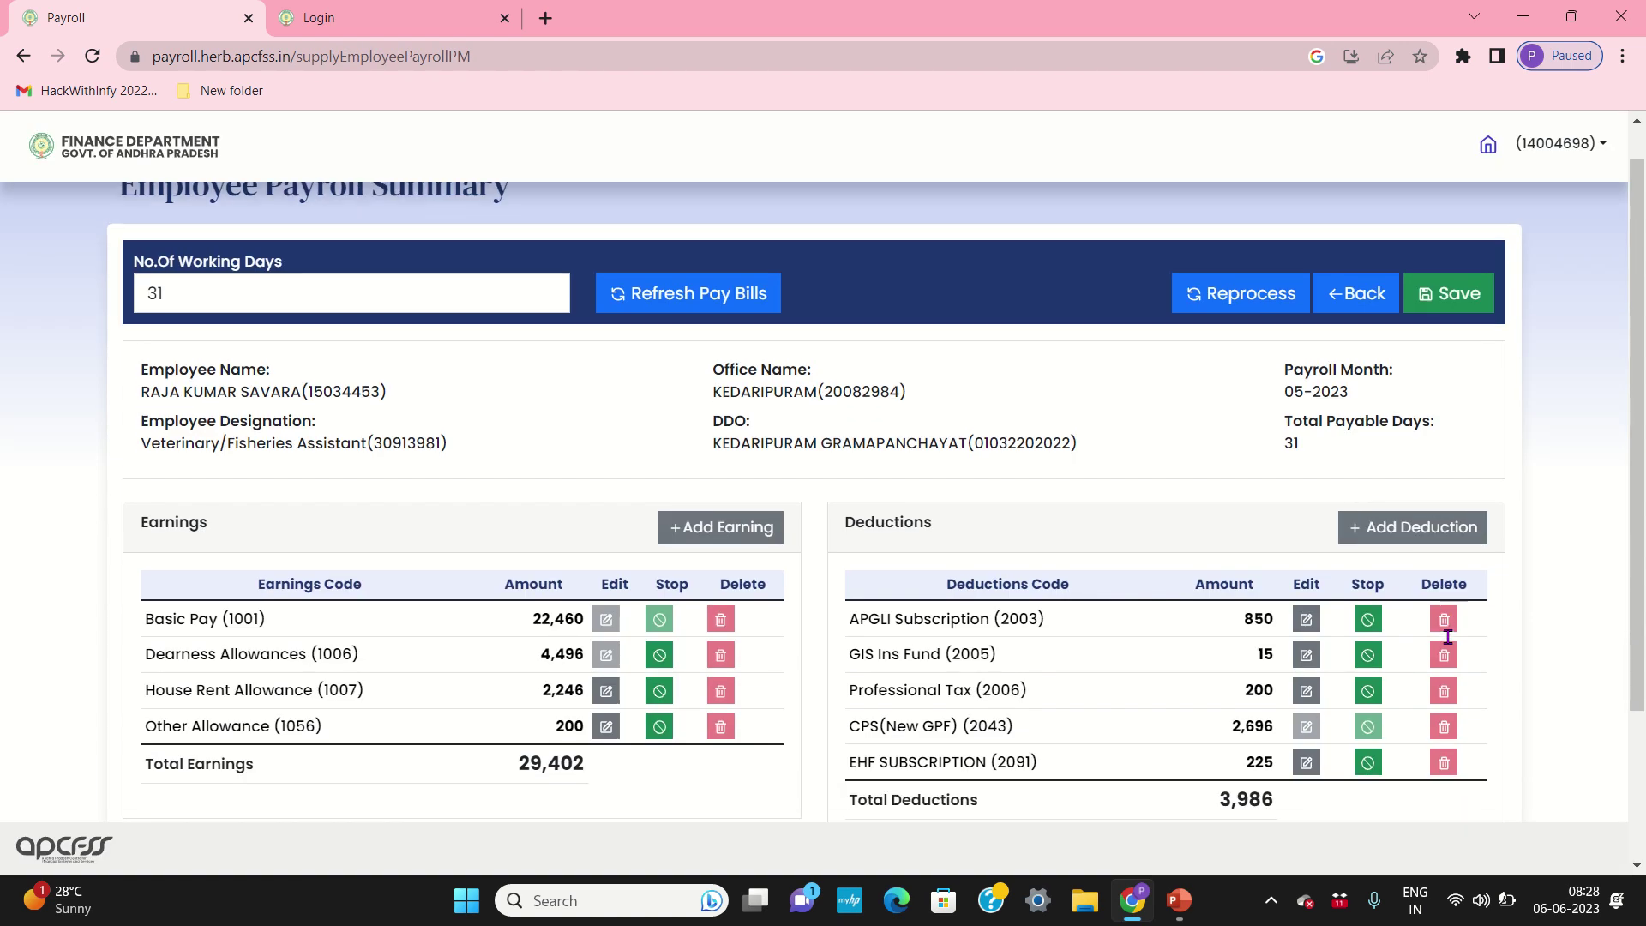
{"action": "scroll", "coordinate": [1447, 635], "scroll_direction": "down", "scroll_amount": 2}
{"action": "scroll", "coordinate": [1025, 542], "scroll_direction": "up", "scroll_amount": 1}
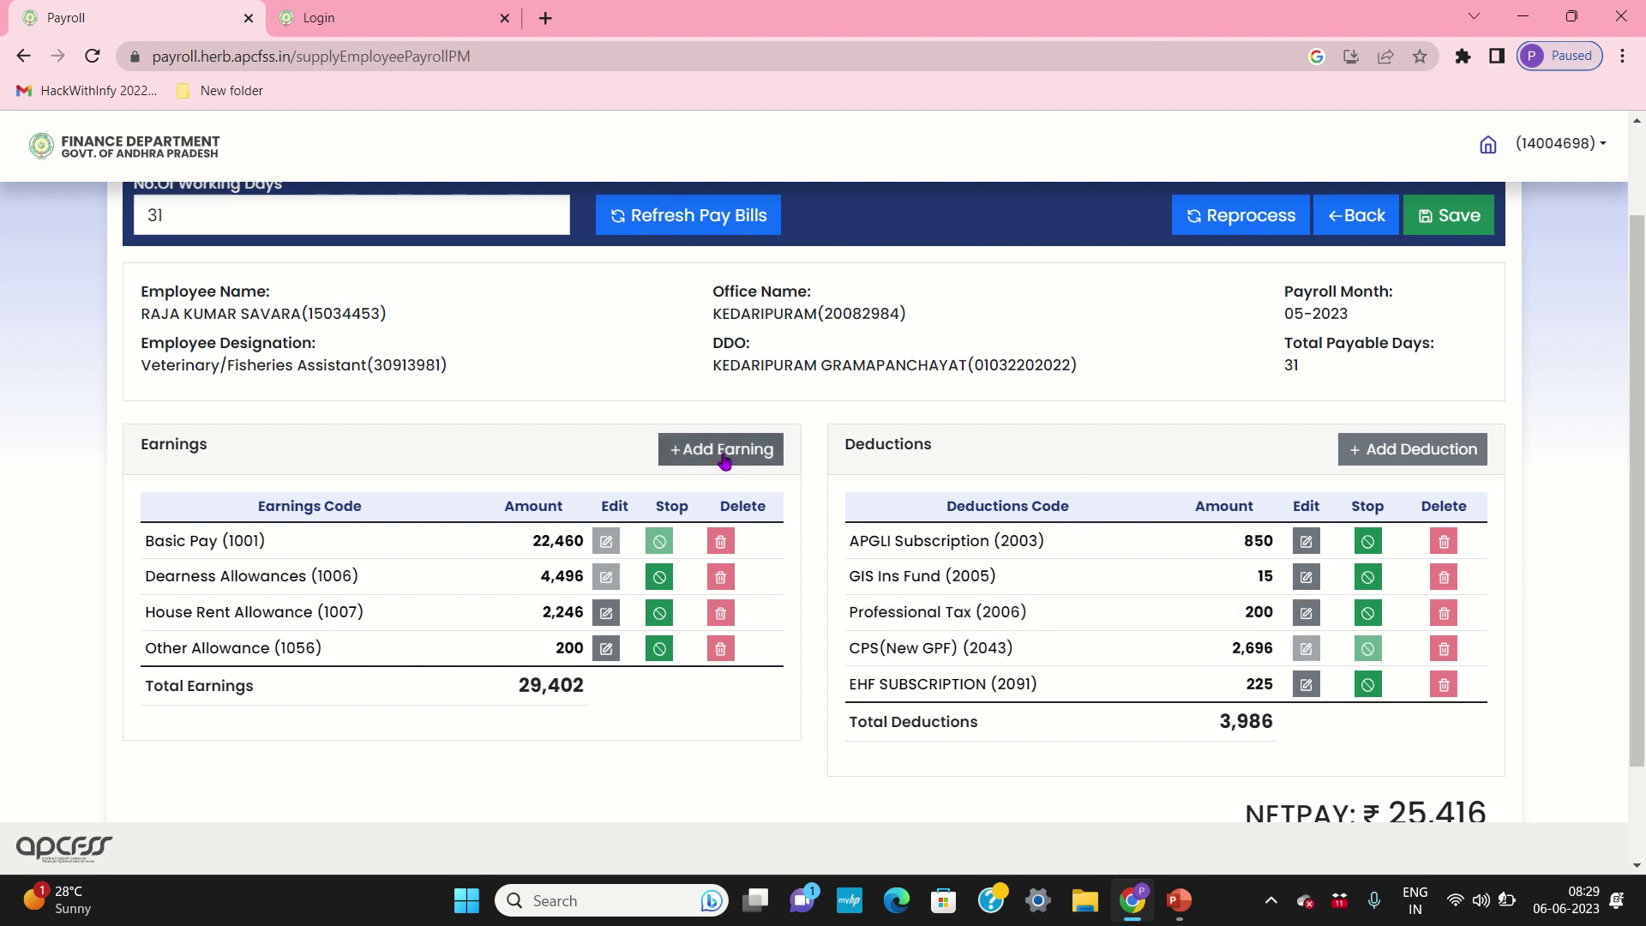
{"action": "left_click", "coordinate": [1417, 453]}
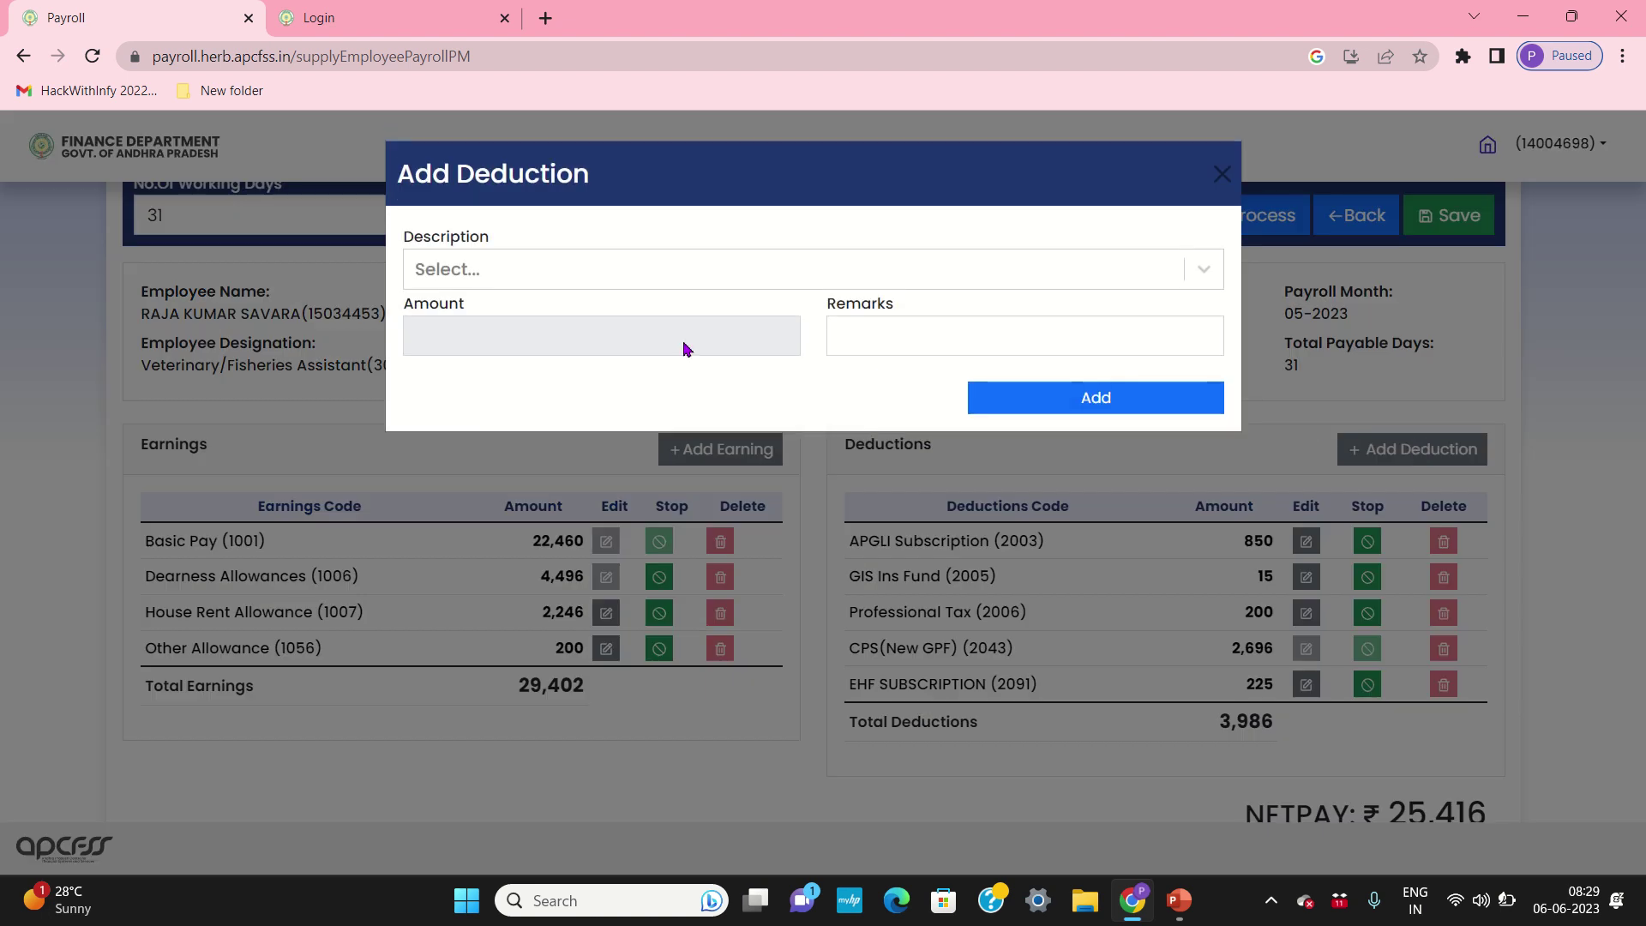
{"action": "left_click", "coordinate": [718, 258]}
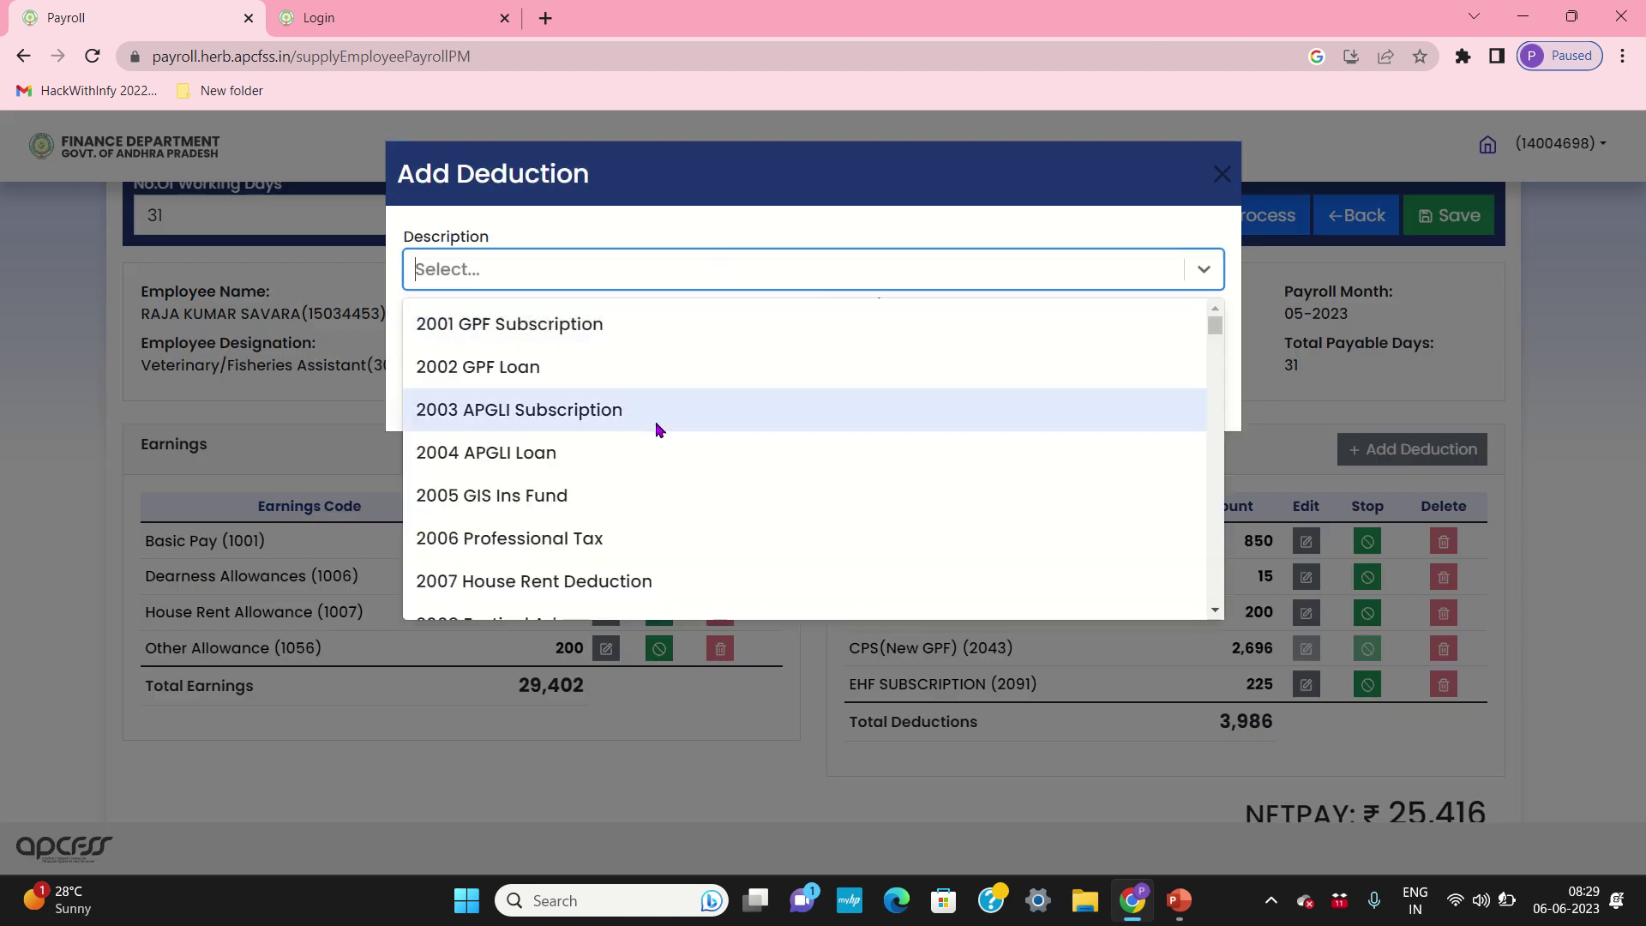
{"action": "scroll", "coordinate": [639, 467], "scroll_direction": "down", "scroll_amount": 4}
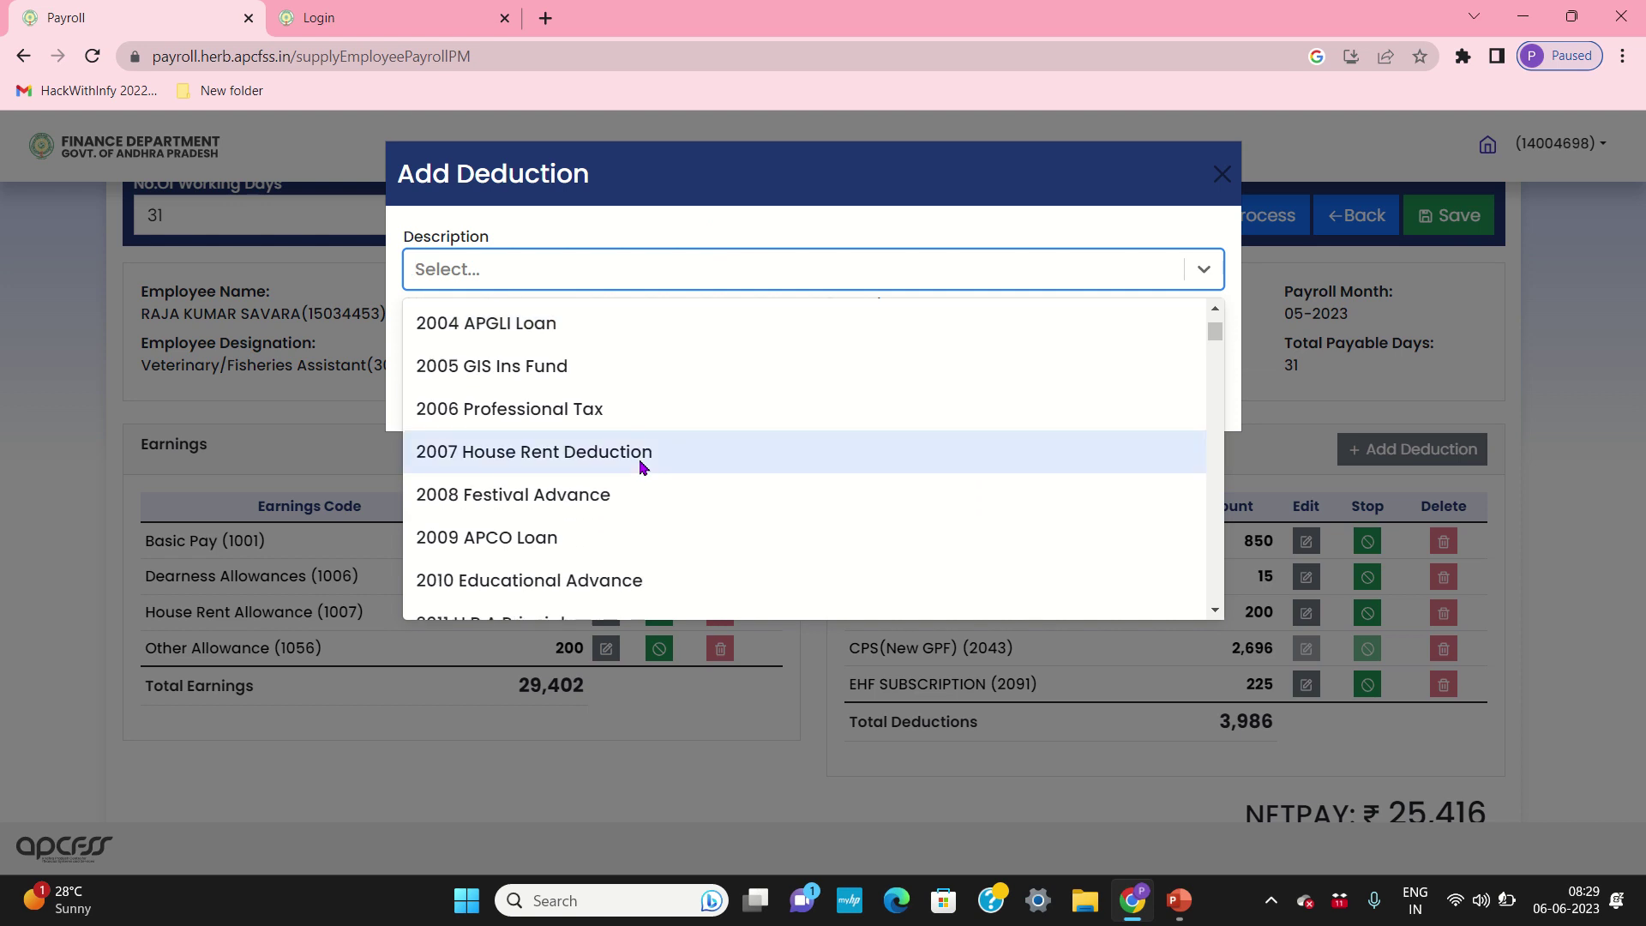
{"action": "scroll", "coordinate": [641, 466], "scroll_direction": "down", "scroll_amount": 3}
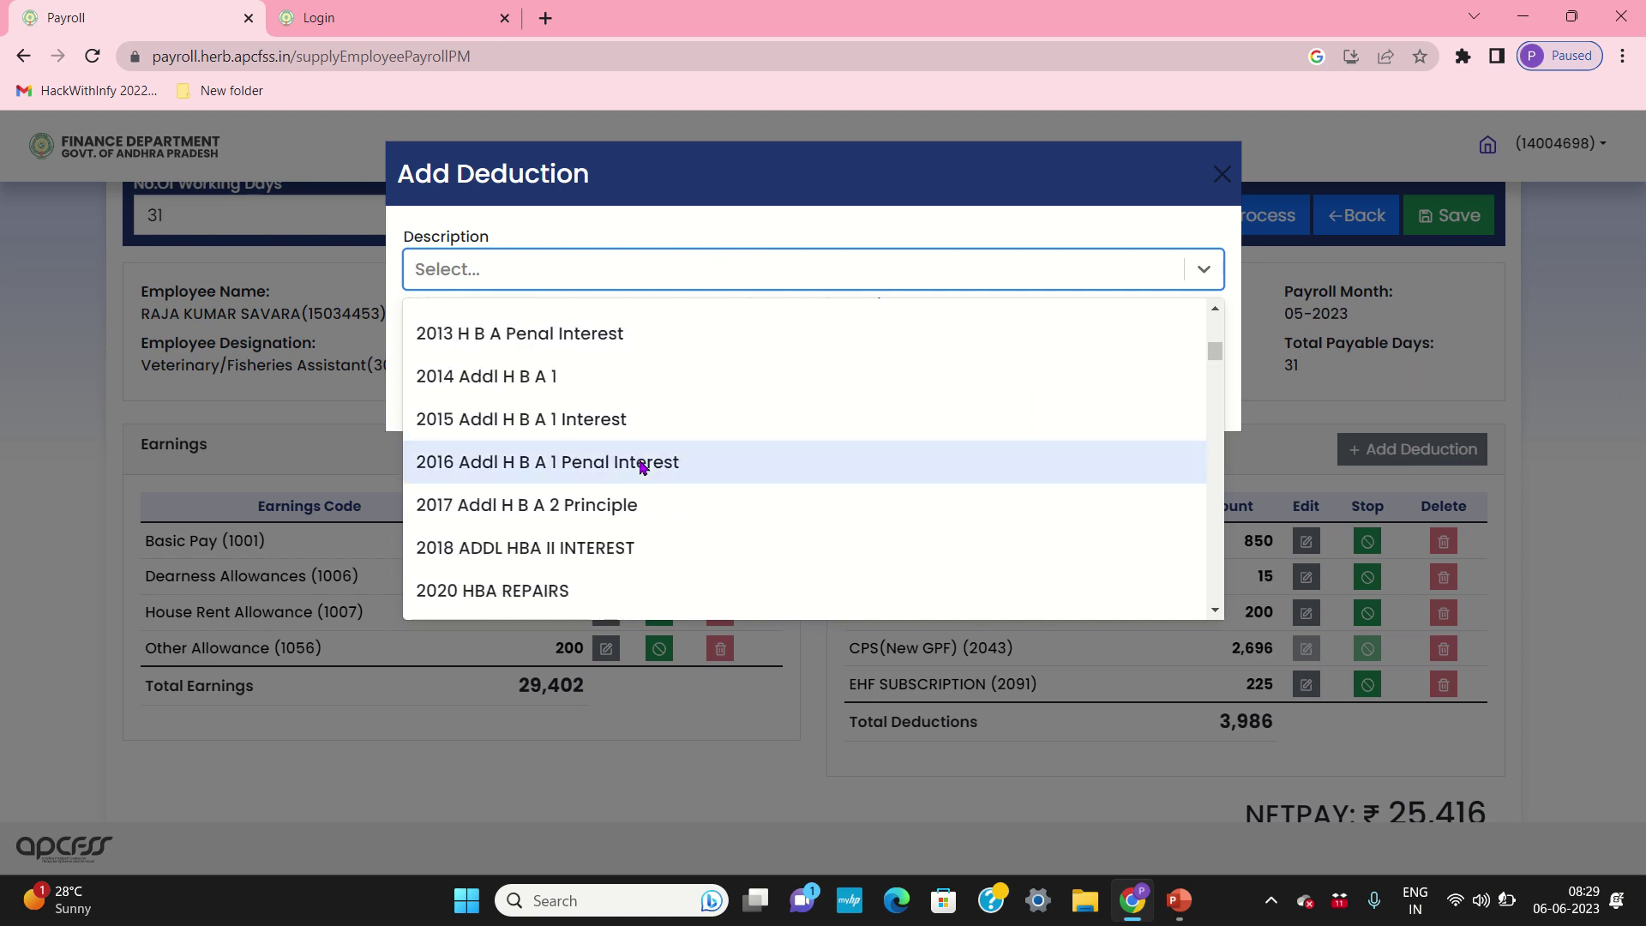
{"action": "type", "text": "ew"}
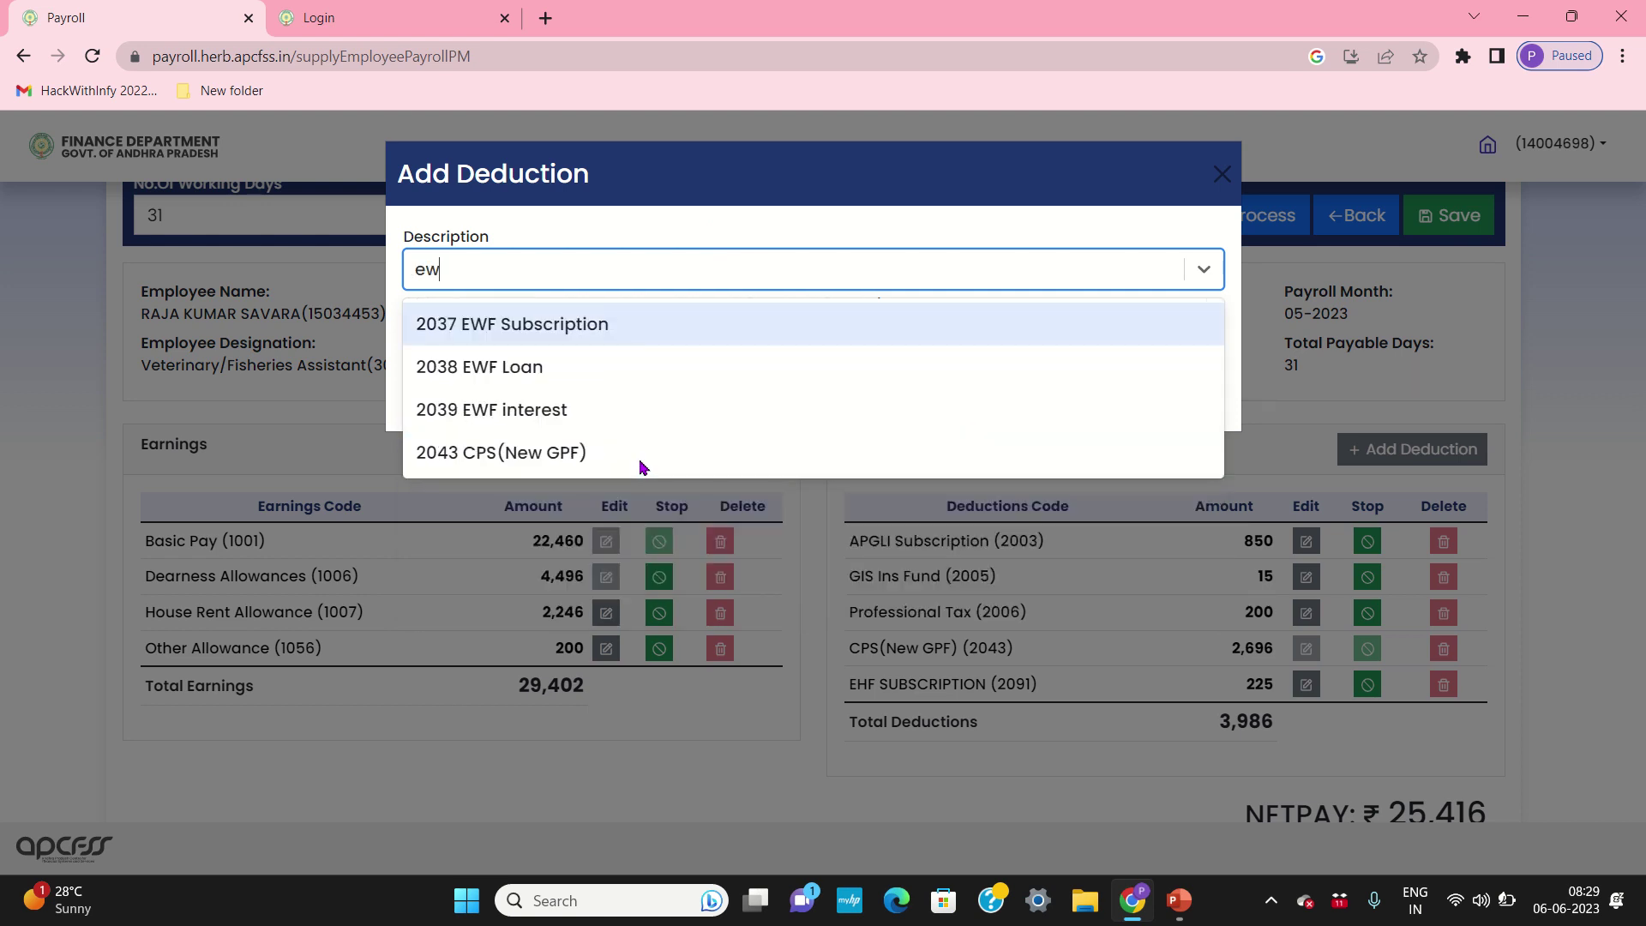
{"action": "left_click", "coordinate": [581, 343]}
{"action": "left_click", "coordinate": [582, 337]}
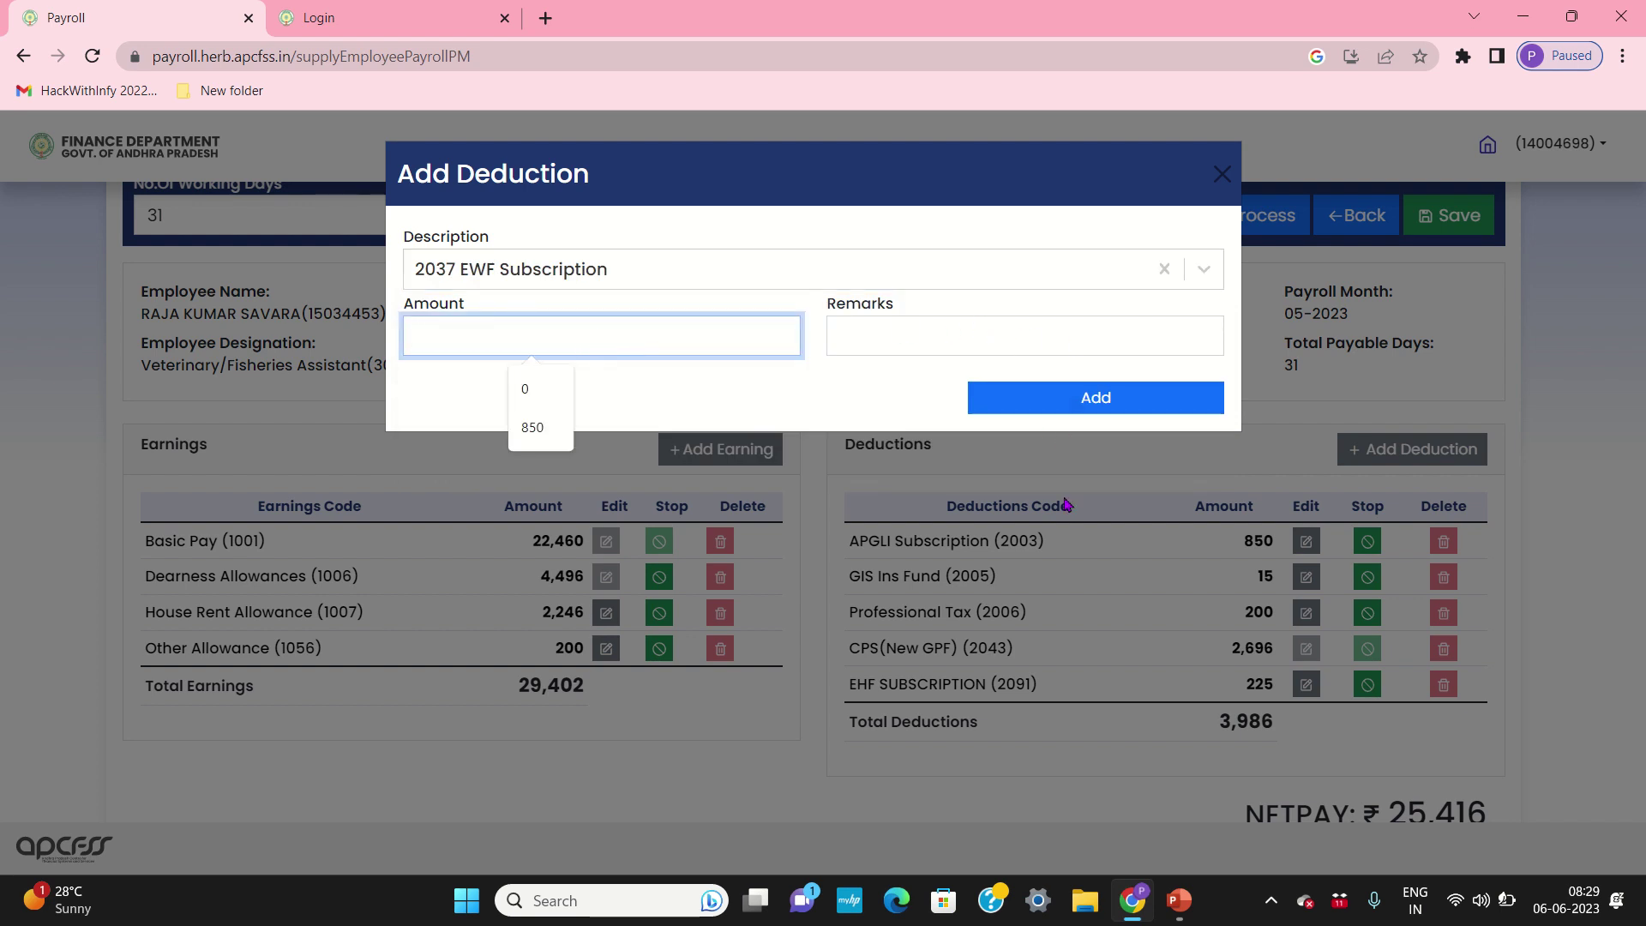
{"action": "left_click", "coordinate": [1151, 493]}
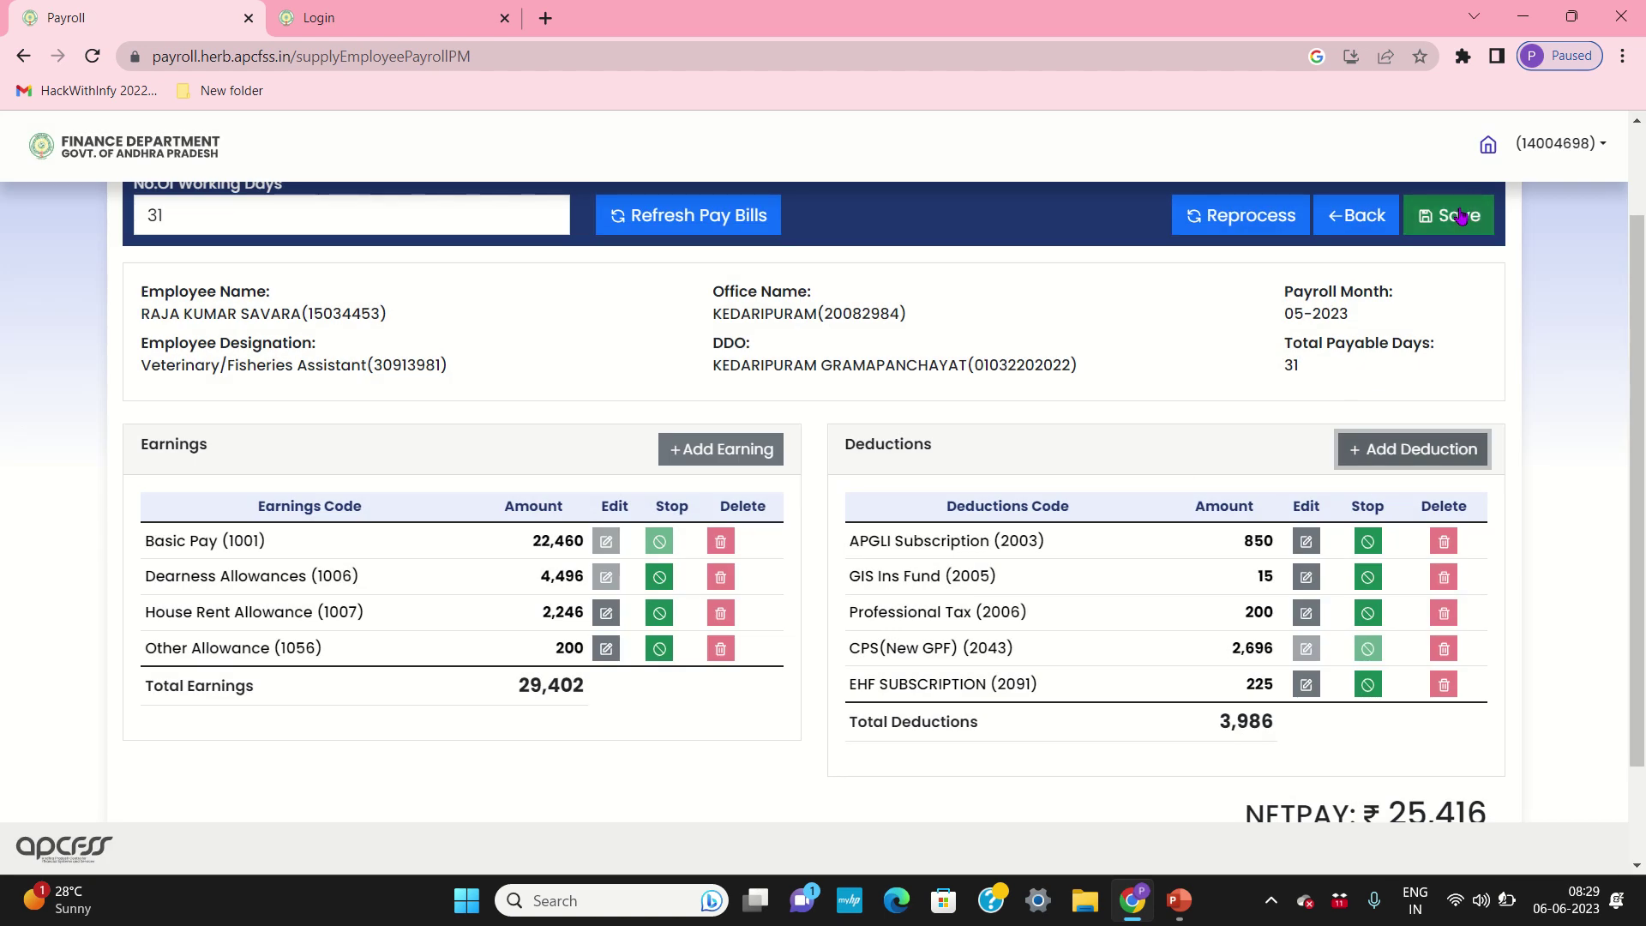
Save the employee's supplementary payroll and return to the list of employees.
{"action": "left_click", "coordinate": [1461, 219]}
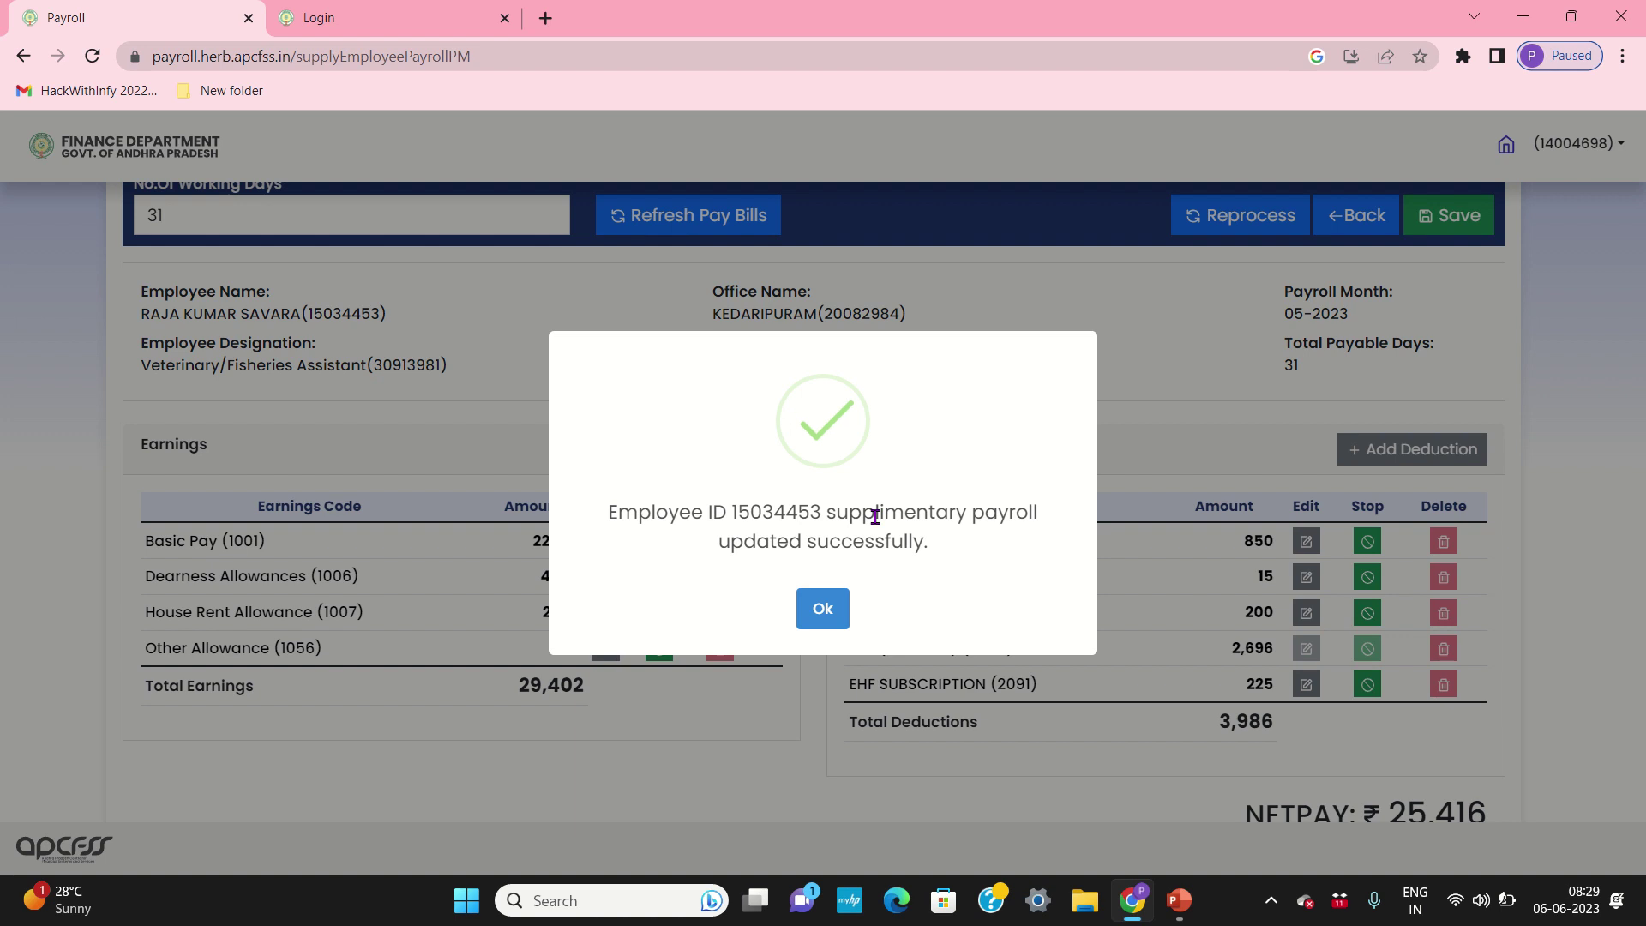
{"action": "left_click", "coordinate": [840, 610]}
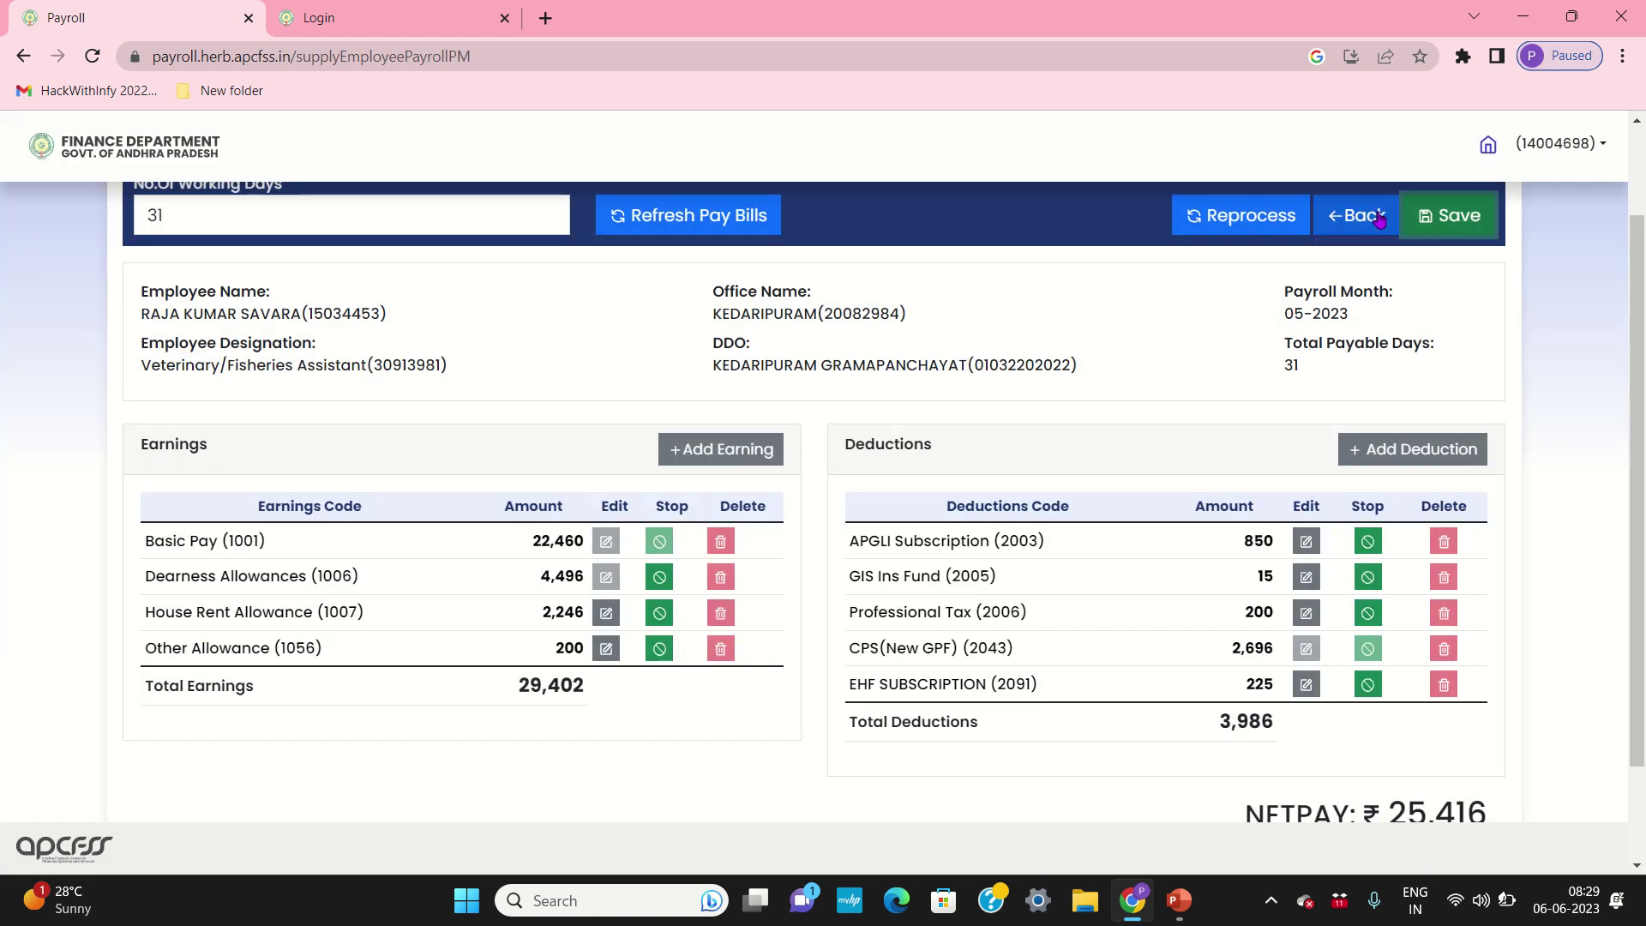
{"action": "left_click", "coordinate": [1377, 218]}
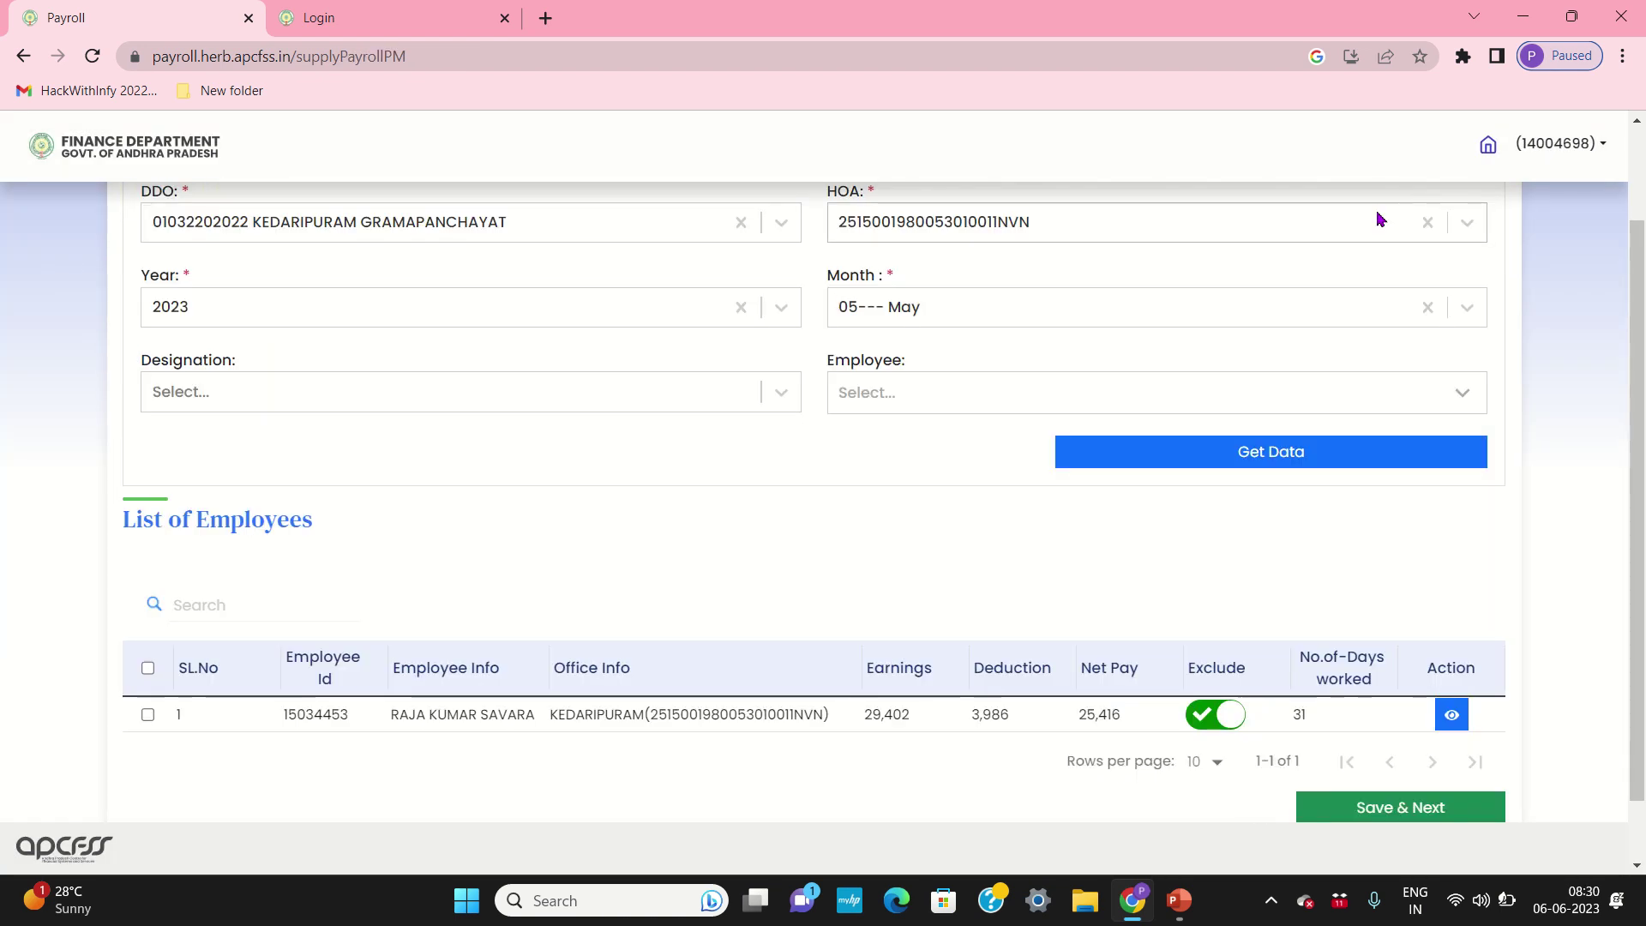
Select the listed employee for the supplementary bill, save the selection and proceed to the Supply Summary.
{"action": "scroll", "coordinate": [811, 543], "scroll_direction": "down", "scroll_amount": 1}
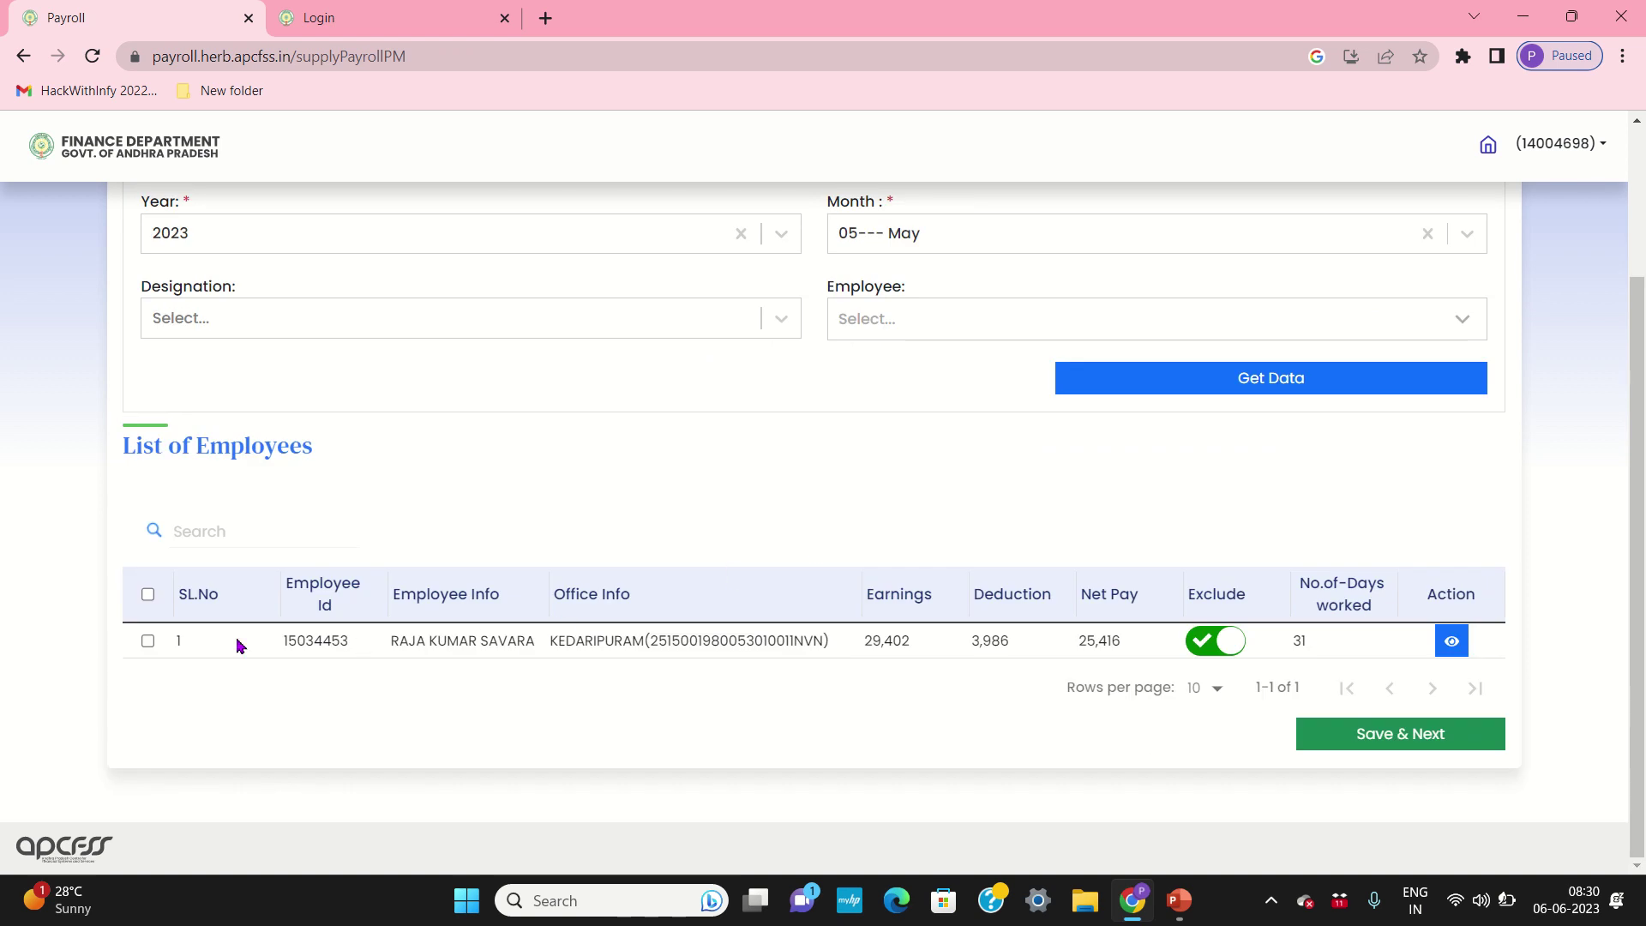
{"action": "left_click", "coordinate": [148, 644]}
{"action": "left_click", "coordinate": [1361, 737]}
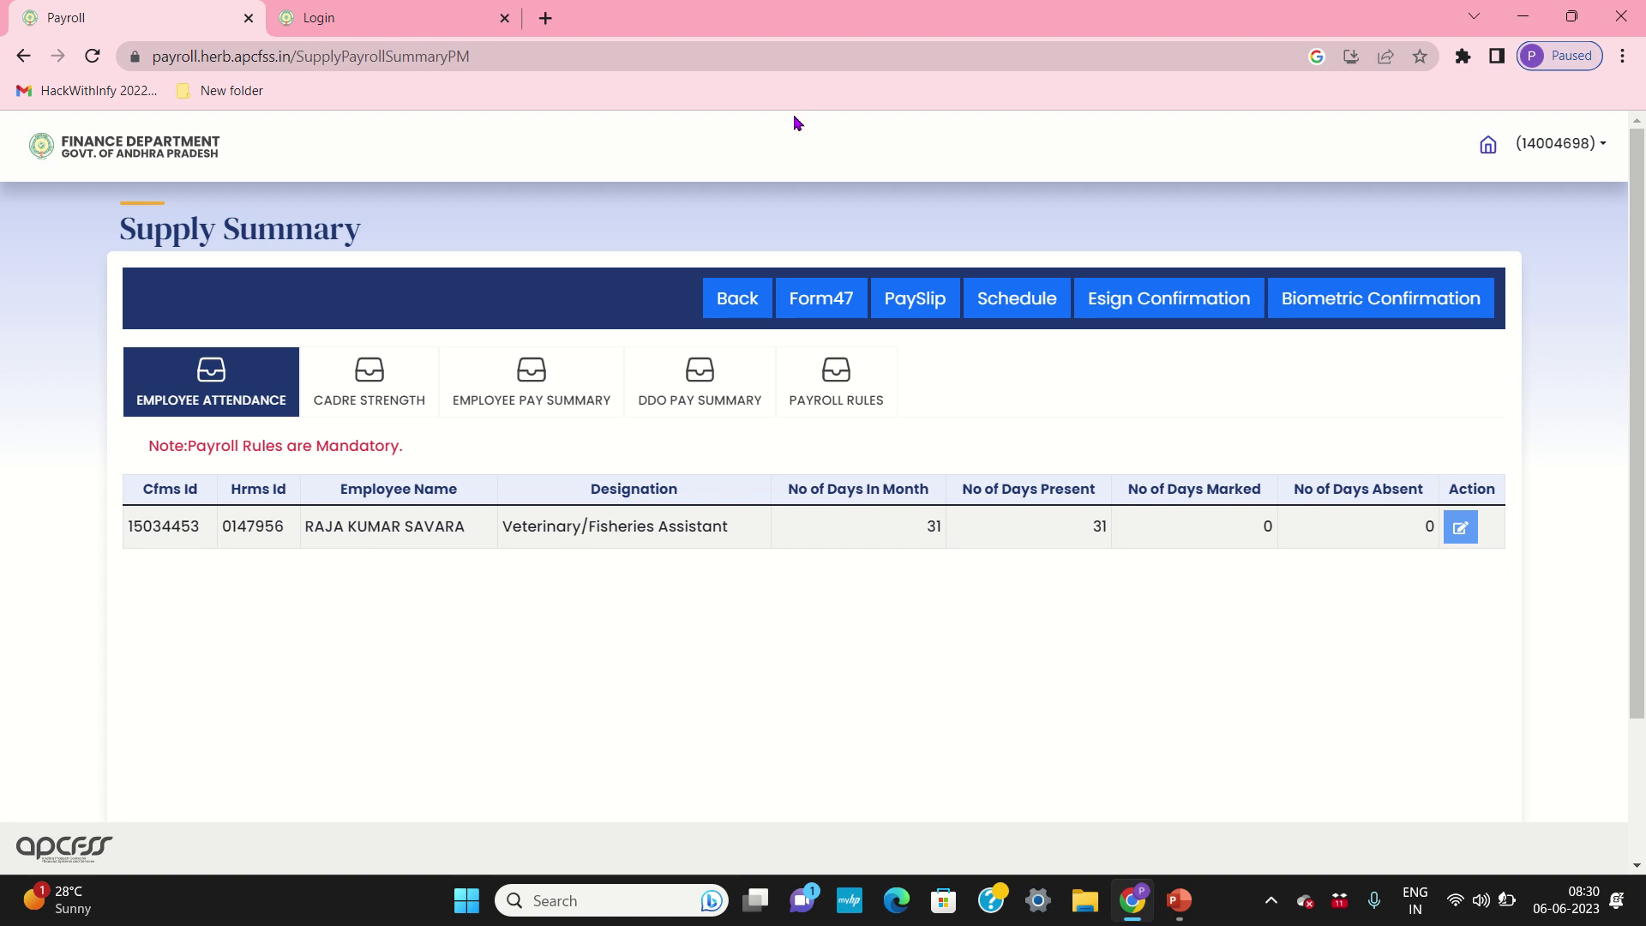
Review the cadre strength, employee pay summary and DDO pay summary of the supplementary bill.
{"action": "mouse_move", "coordinate": [823, 6]}
{"action": "left_click", "coordinate": [383, 391]}
{"action": "left_click", "coordinate": [553, 372]}
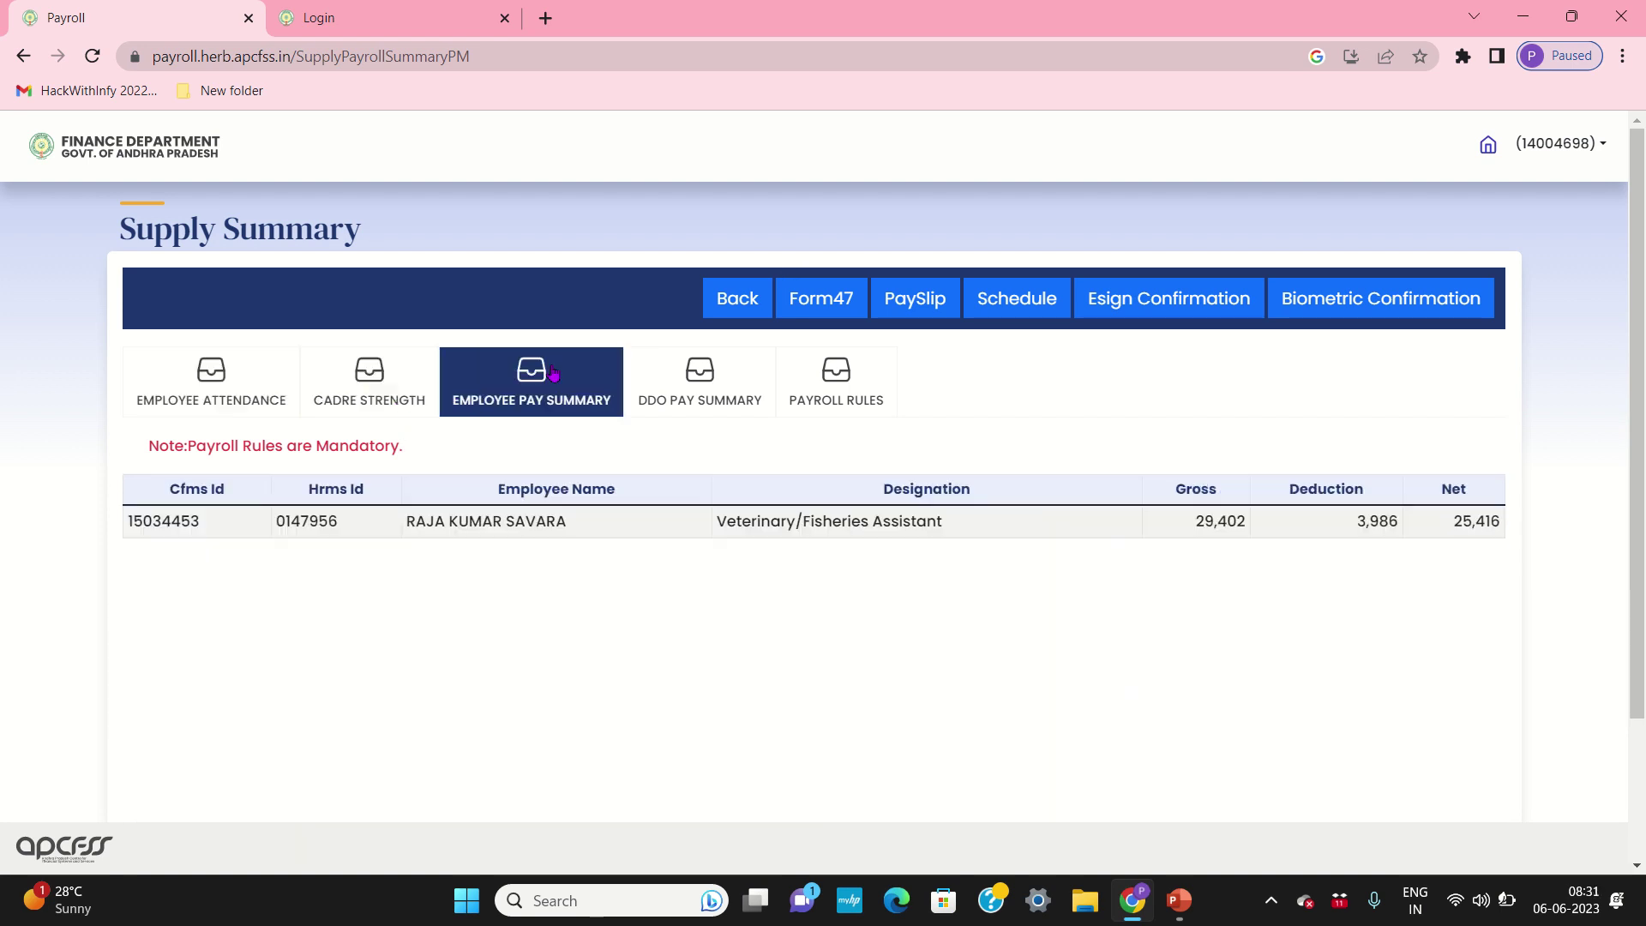
{"action": "left_click", "coordinate": [701, 390]}
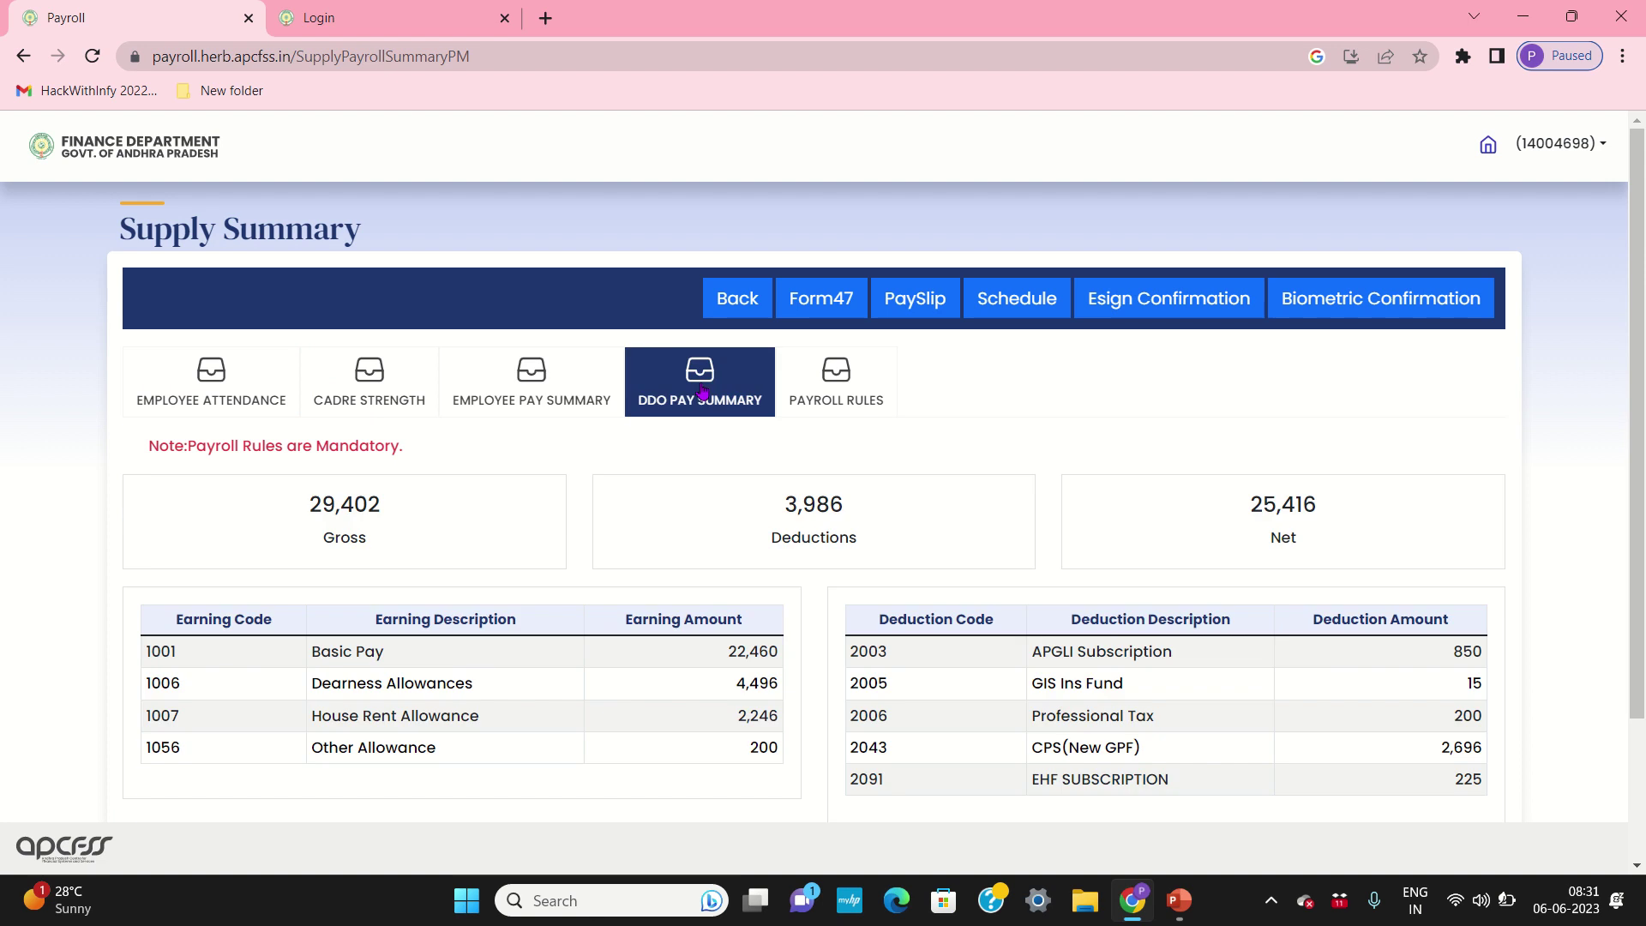
Enable all four mandatory payroll rules for the supplementary bill.
{"action": "left_click", "coordinate": [851, 393]}
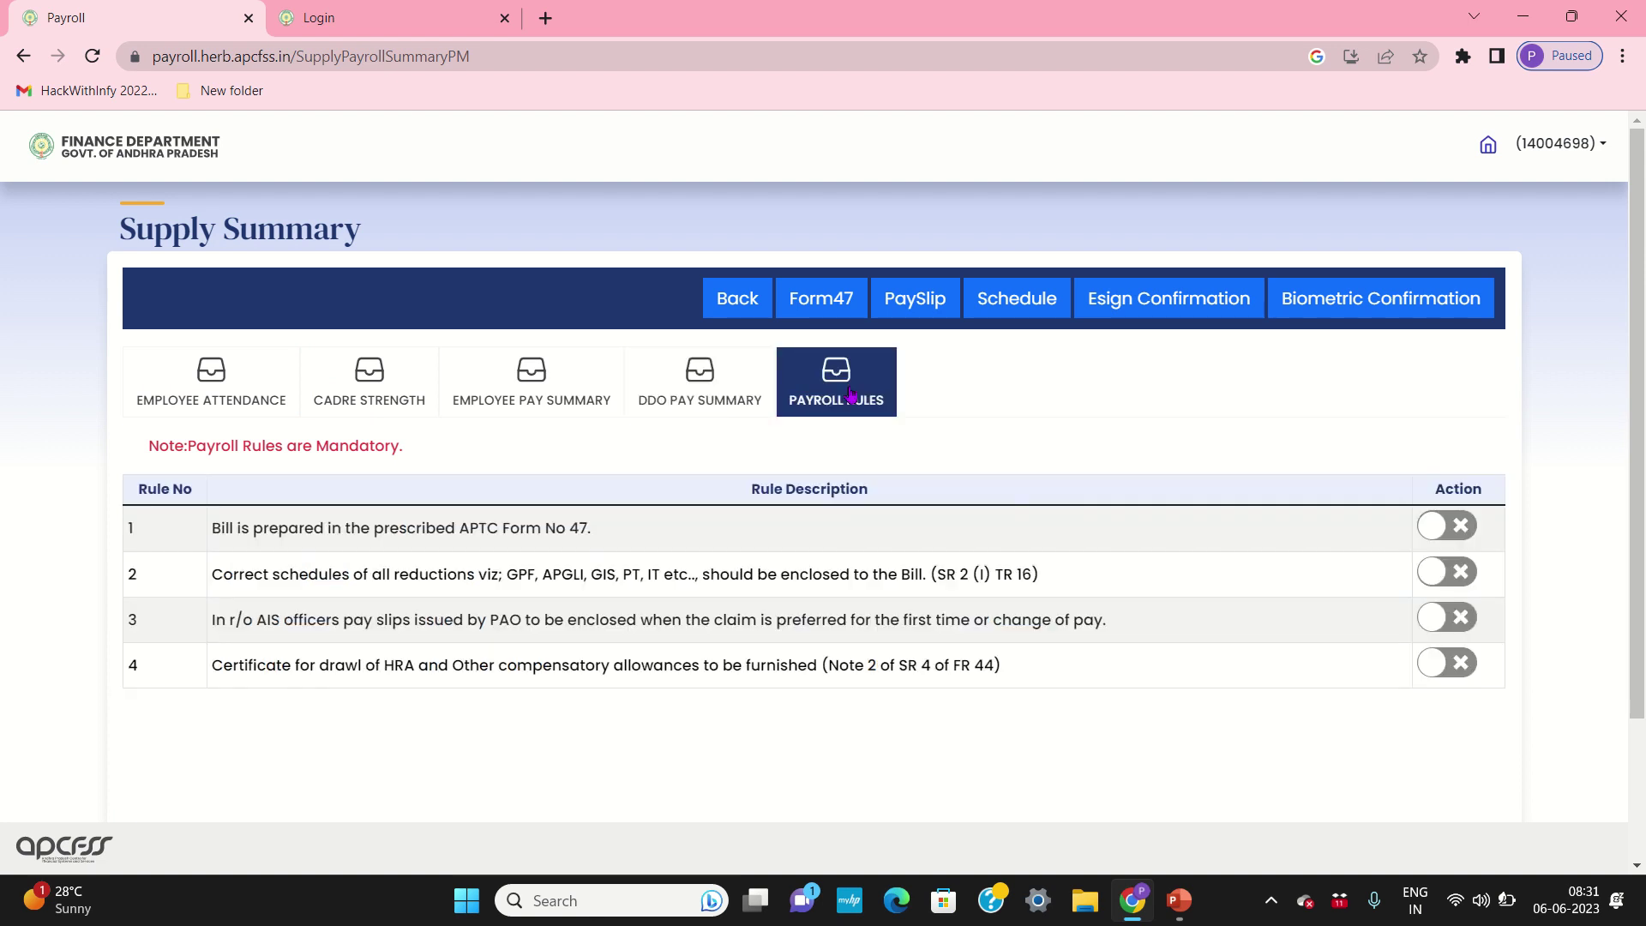
{"action": "left_click", "coordinate": [1430, 526]}
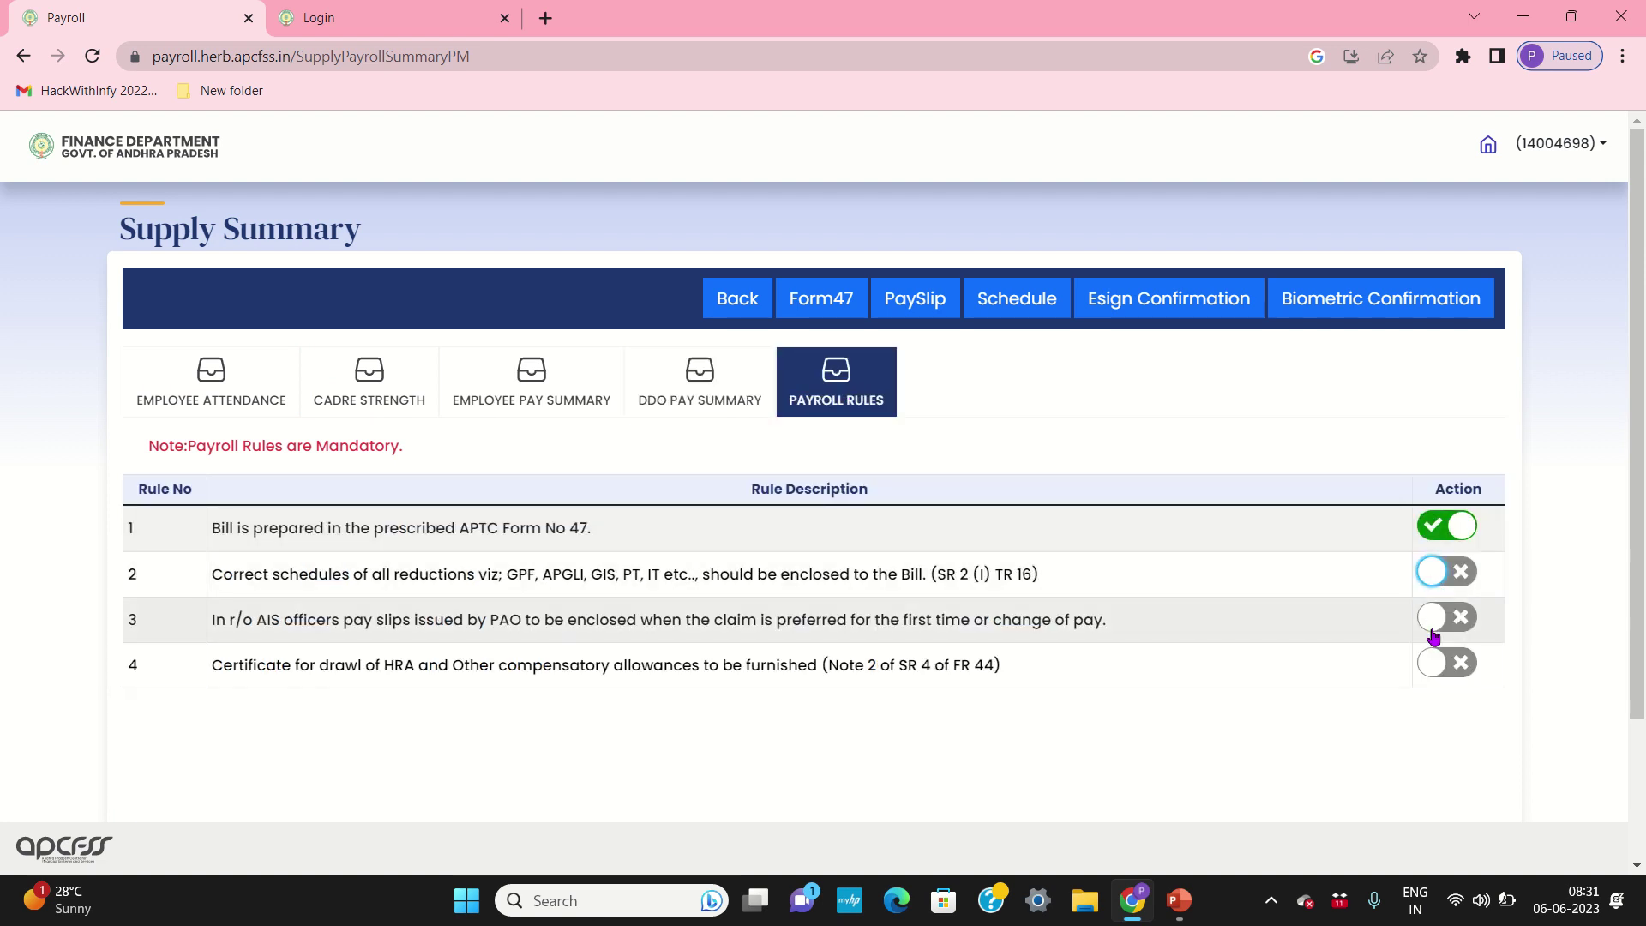
{"action": "left_click", "coordinate": [1437, 574]}
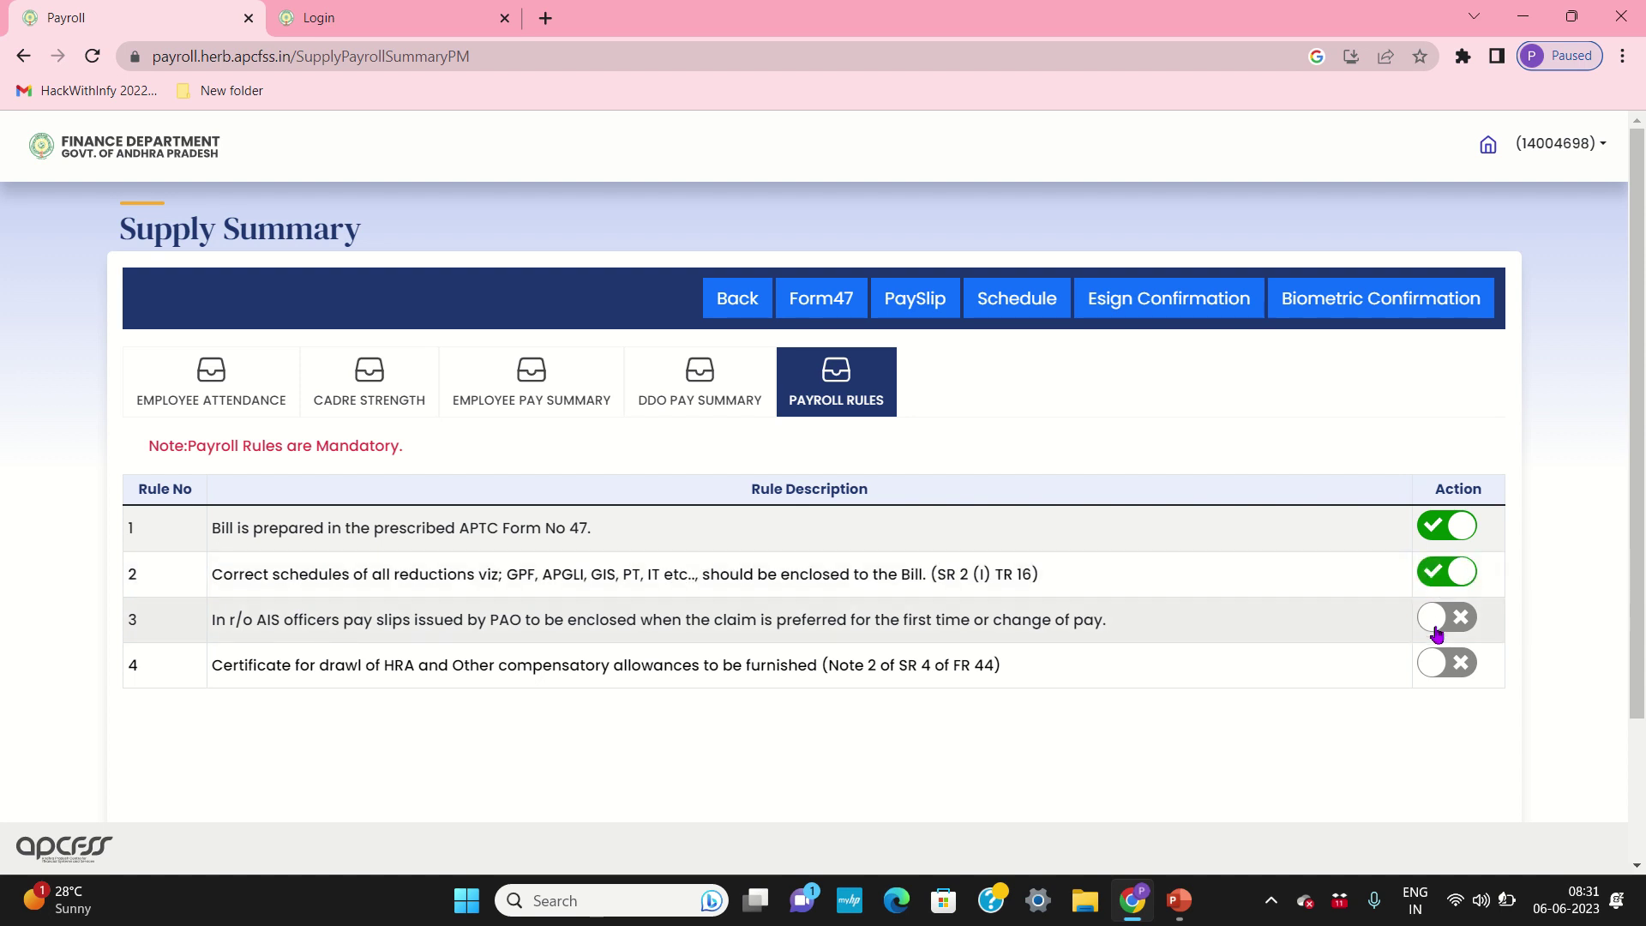
{"action": "left_click", "coordinate": [1431, 618]}
{"action": "left_click", "coordinate": [1432, 663]}
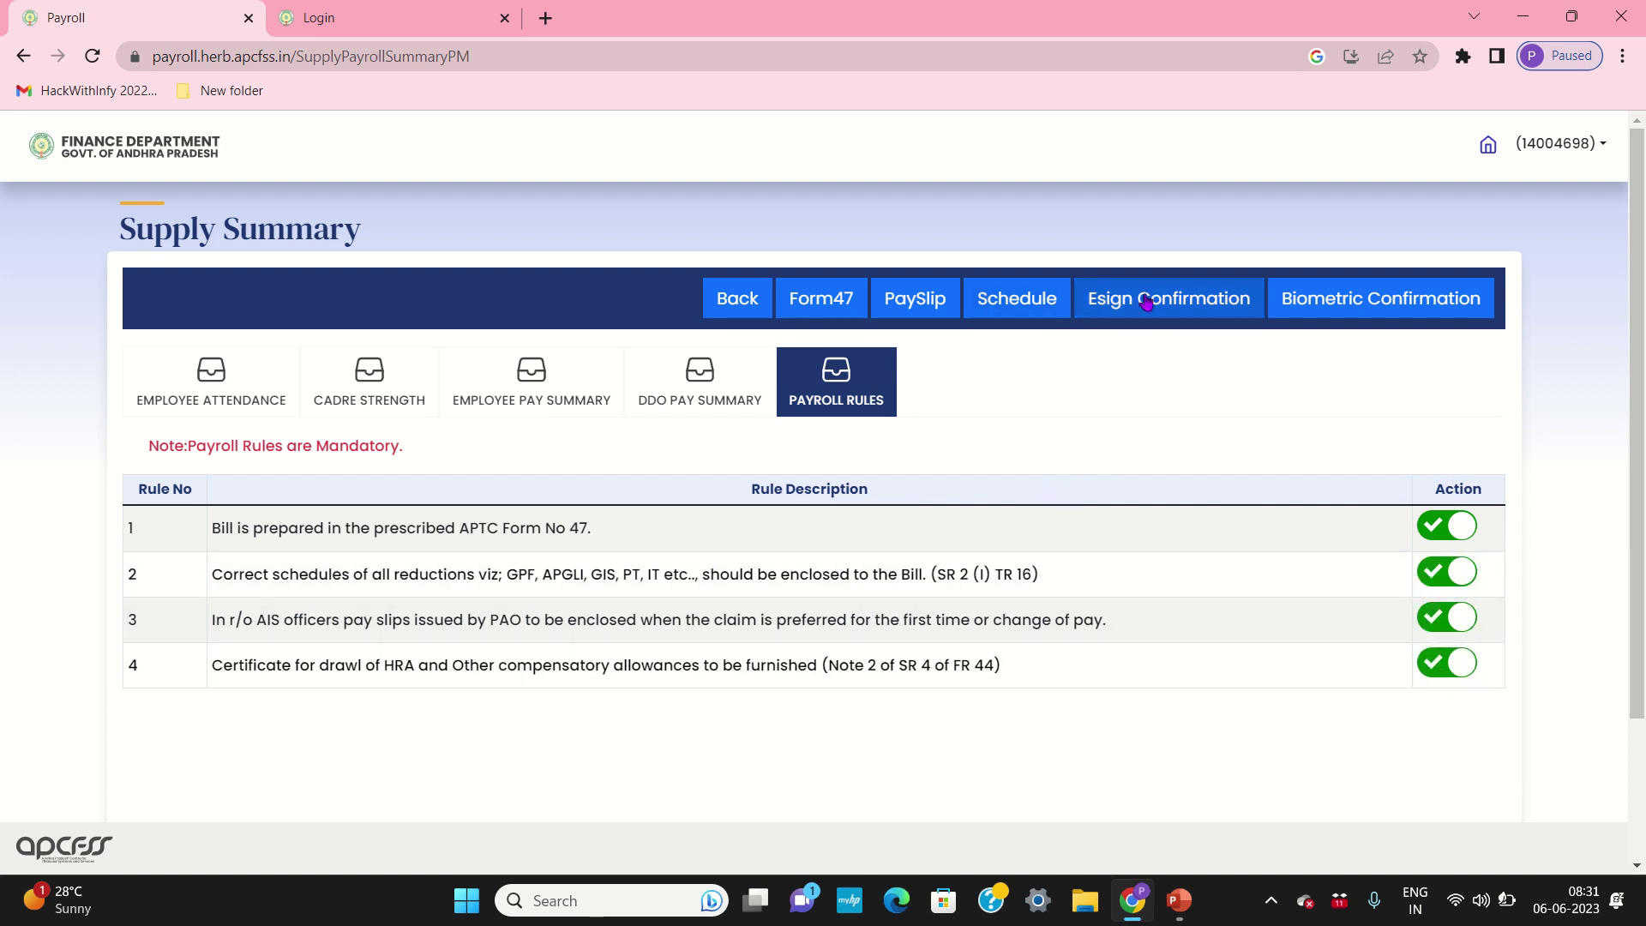
Submit the supplementary pay bill through biometric confirmation with the Startek device, and acknowledge the authentication and submission messages.
{"action": "left_click", "coordinate": [1329, 311]}
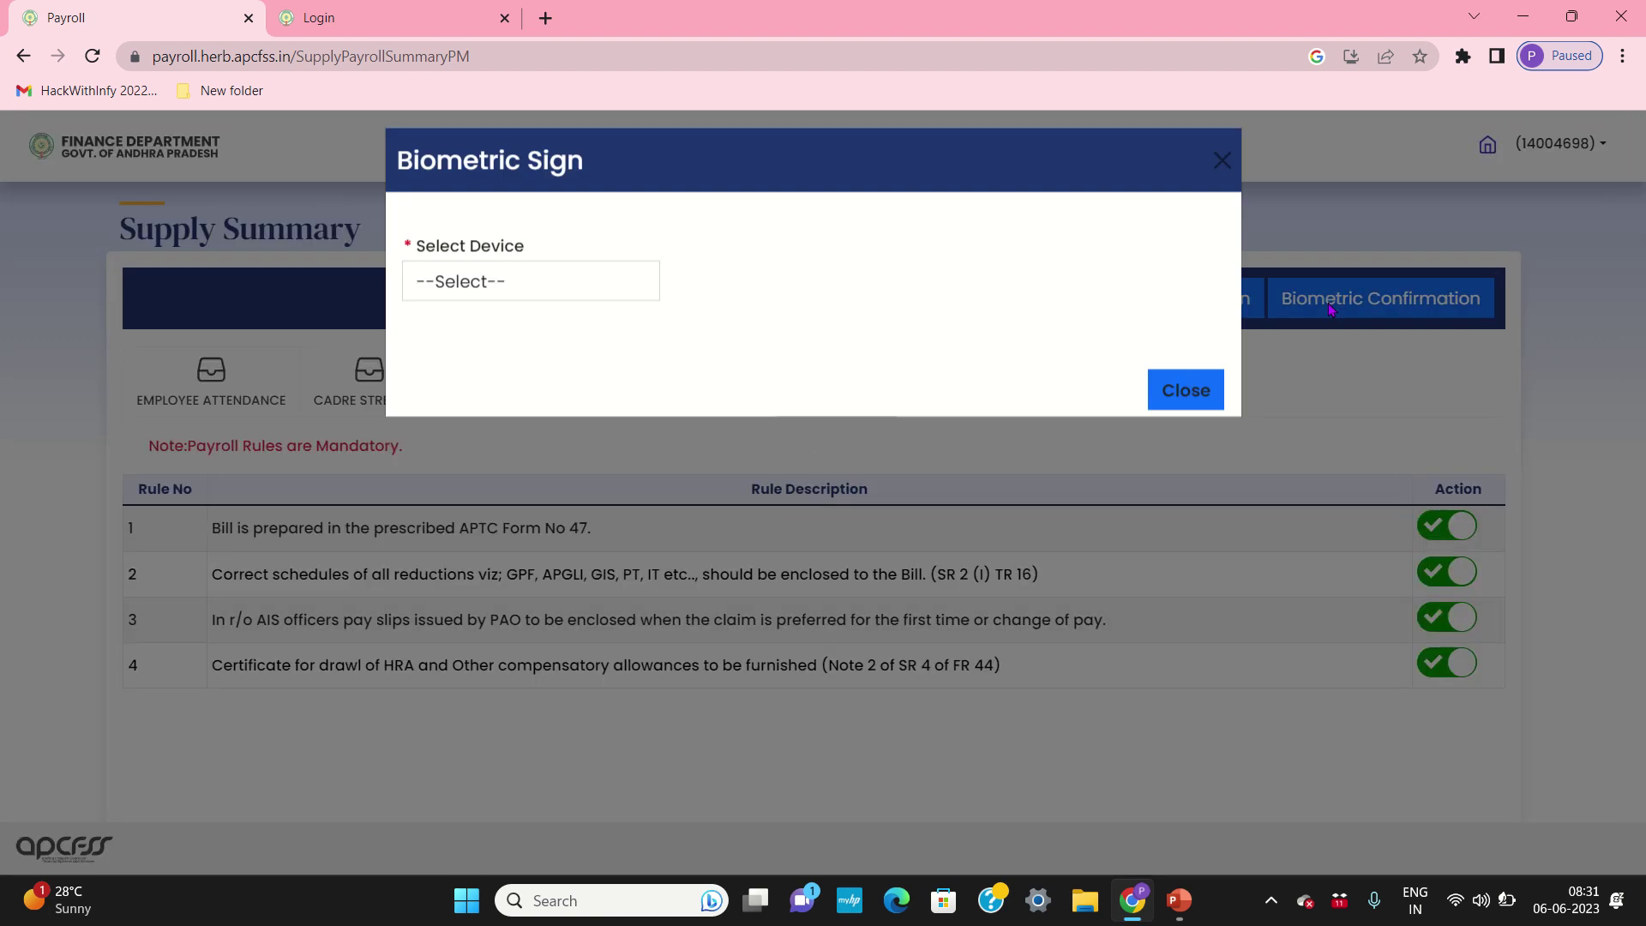
{"action": "left_click", "coordinate": [600, 296]}
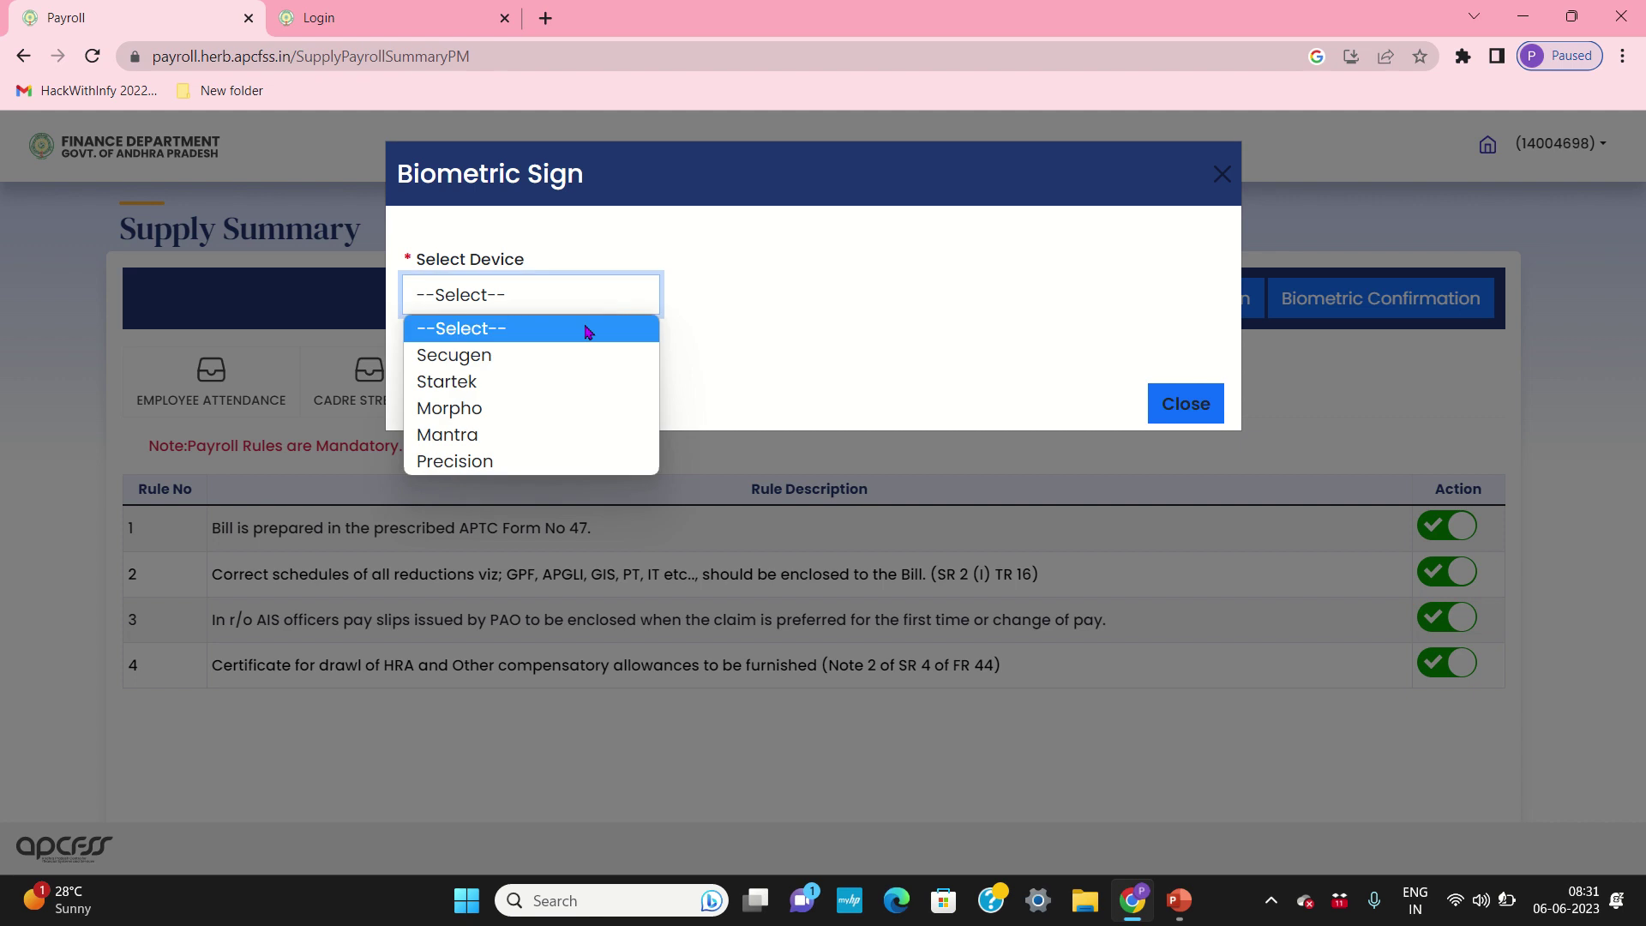
{"action": "left_click", "coordinate": [558, 390]}
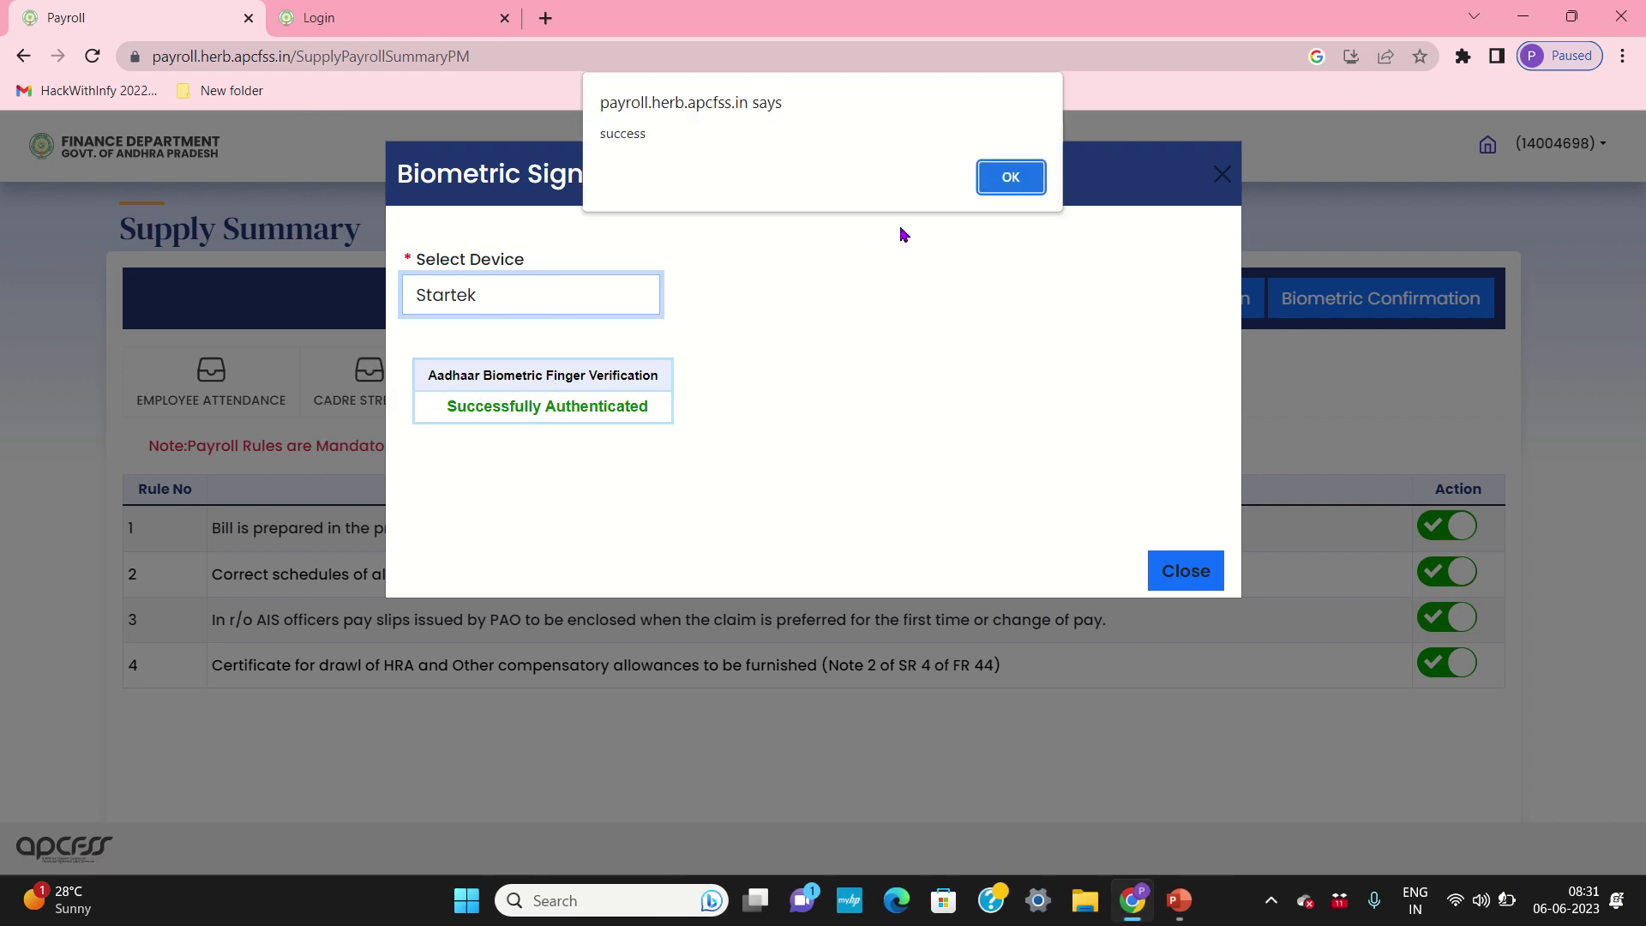
{"action": "left_click", "coordinate": [1031, 186]}
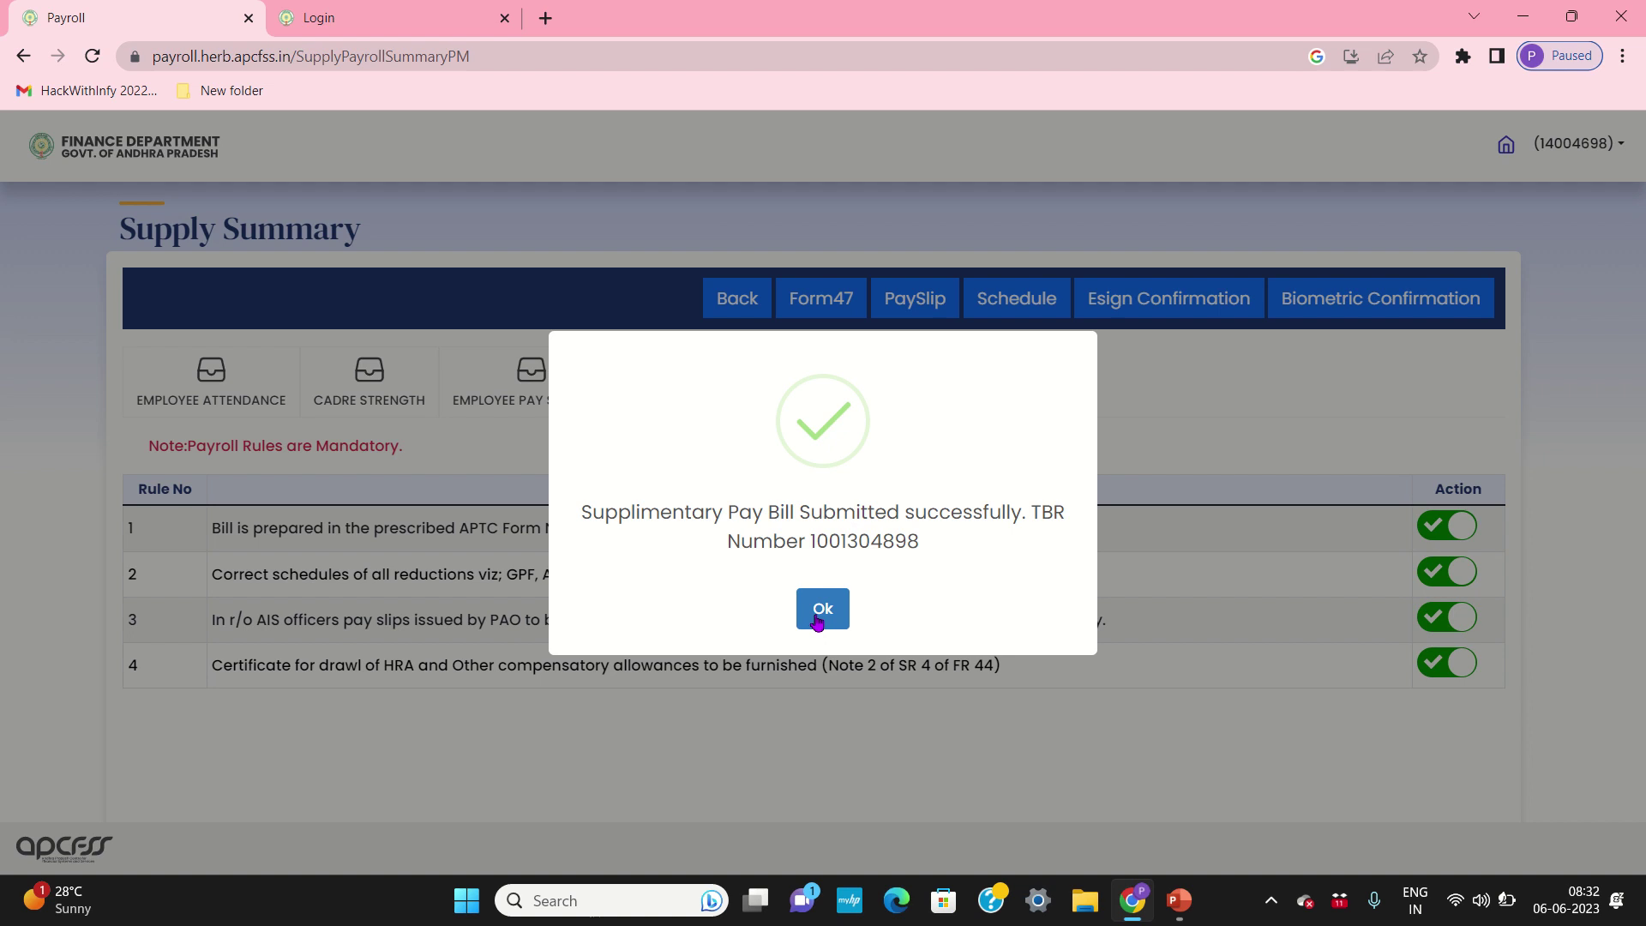
{"action": "left_click", "coordinate": [822, 610]}
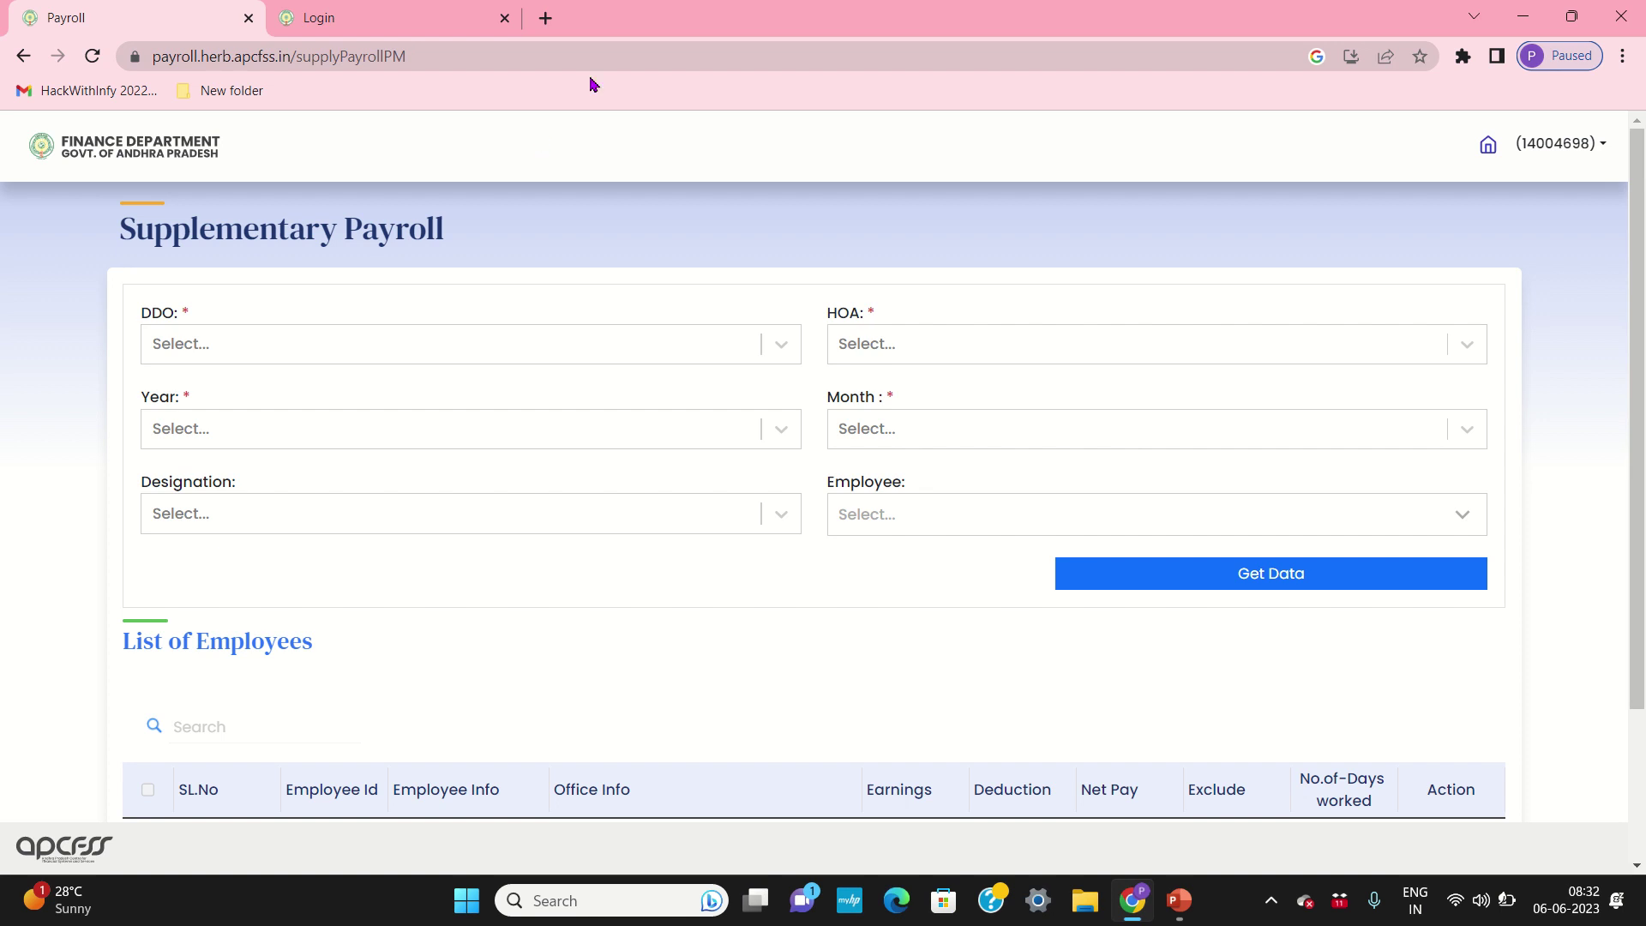
{"action": "mouse_move", "coordinate": [602, 4]}
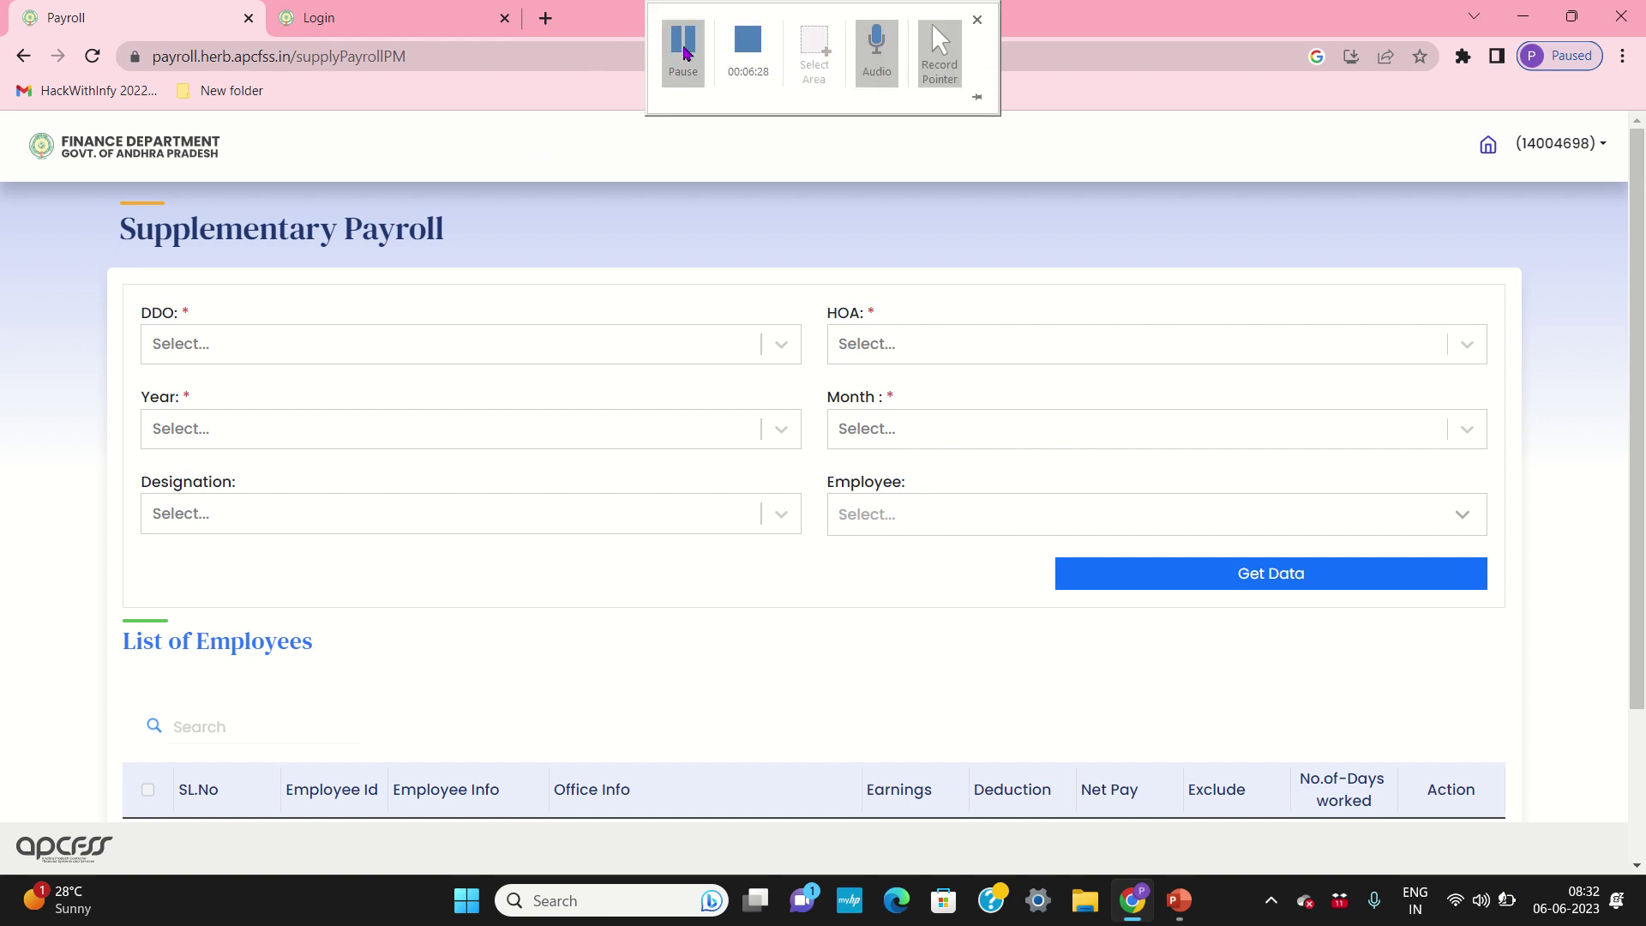